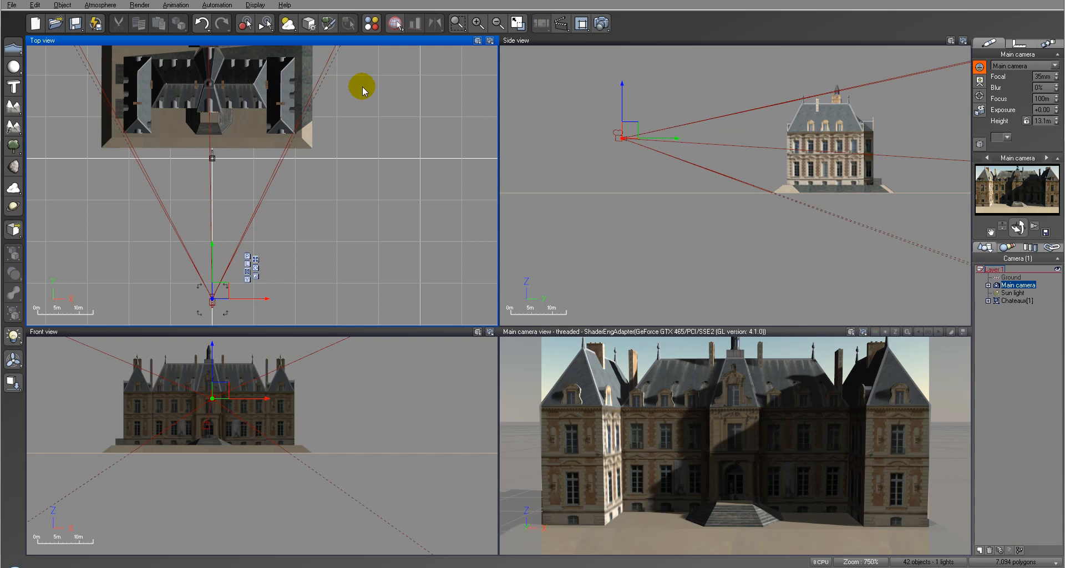
Step: Expand the Chateaux group in the object list and open the material of its first Composant#1 mesh for editing
right_drag(362, 87, 364, 108)
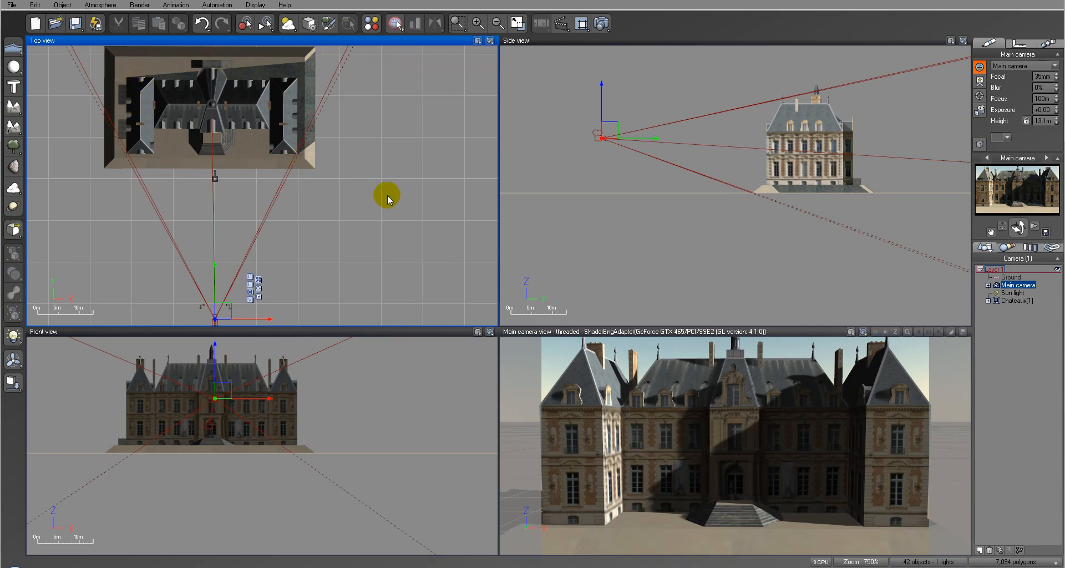
right_drag(372, 168, 387, 229)
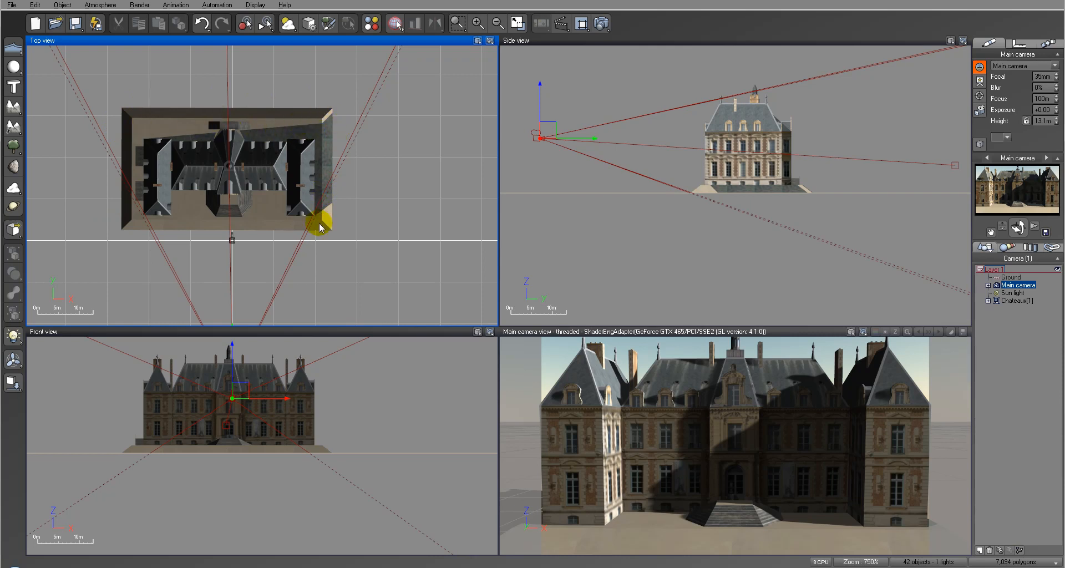
click(1017, 300)
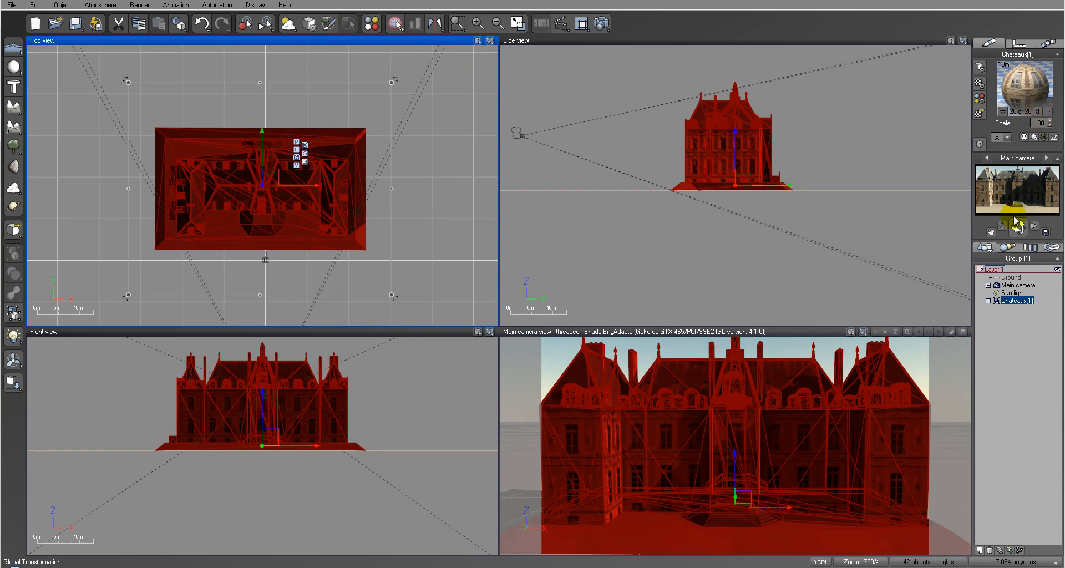
click(988, 300)
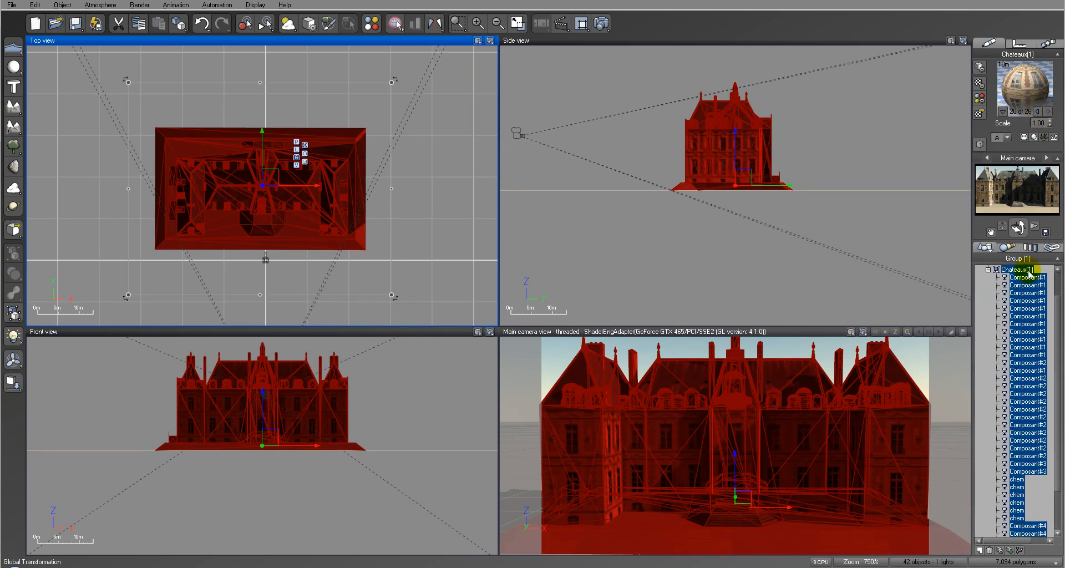
click(1028, 278)
double_click(1025, 92)
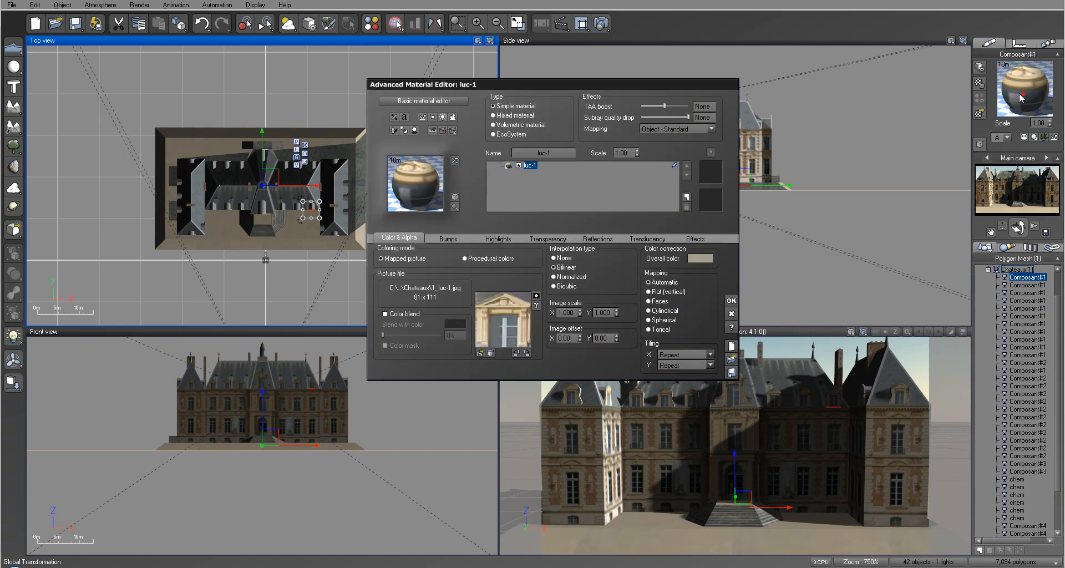
Step: Examine the bump function of the luc-1 material, spreading its texture map nodes apart, and close both editors
click(444, 237)
right_click(390, 272)
click(402, 281)
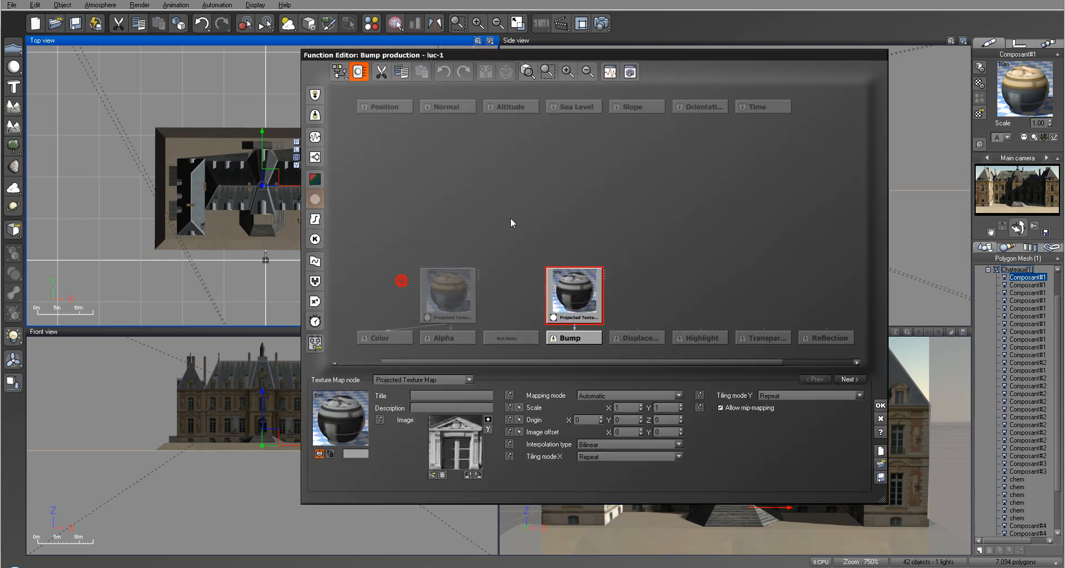
drag(575, 292, 553, 209)
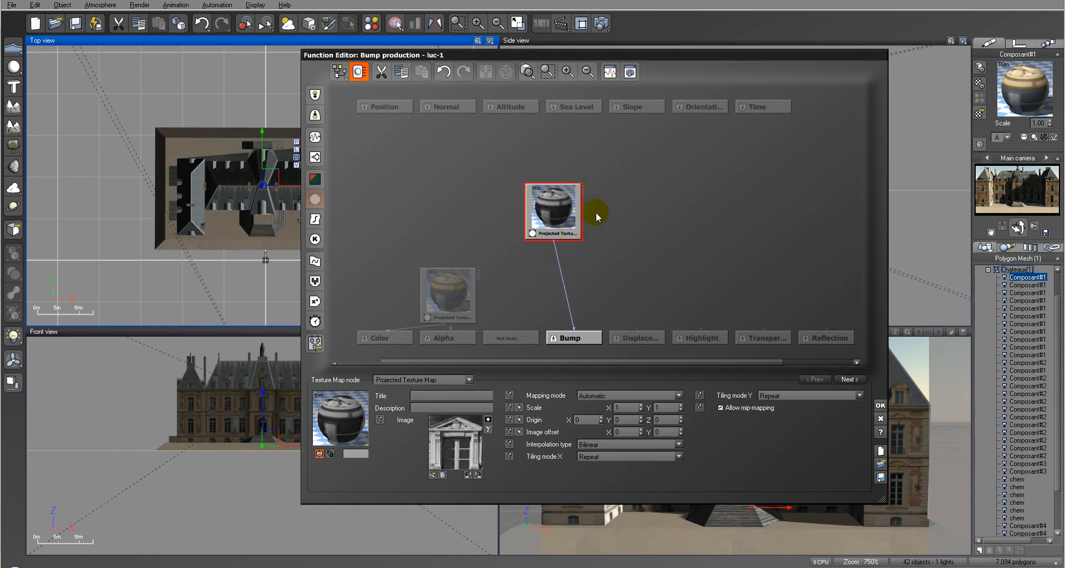
drag(463, 283, 432, 260)
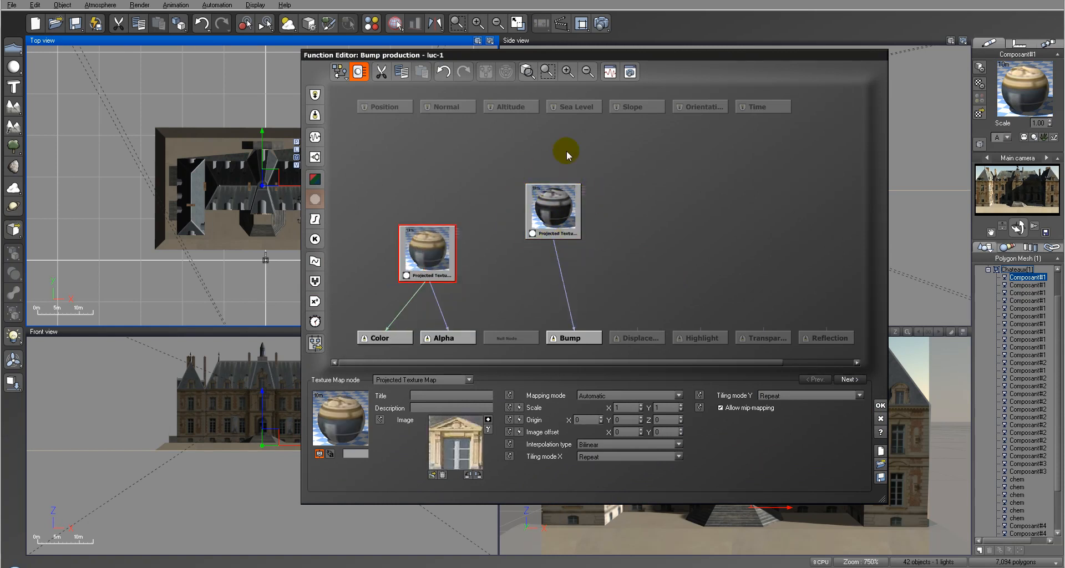
click(881, 405)
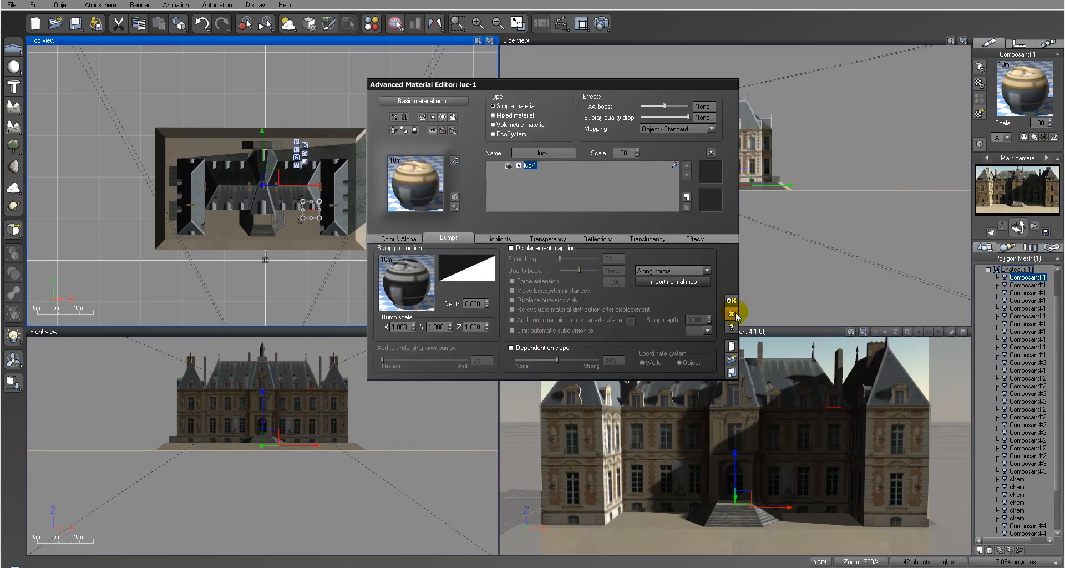
click(733, 304)
Step: Select the whole Chateaux group and browse through its materials up to number 7 of 26
right_drag(271, 191, 340, 178)
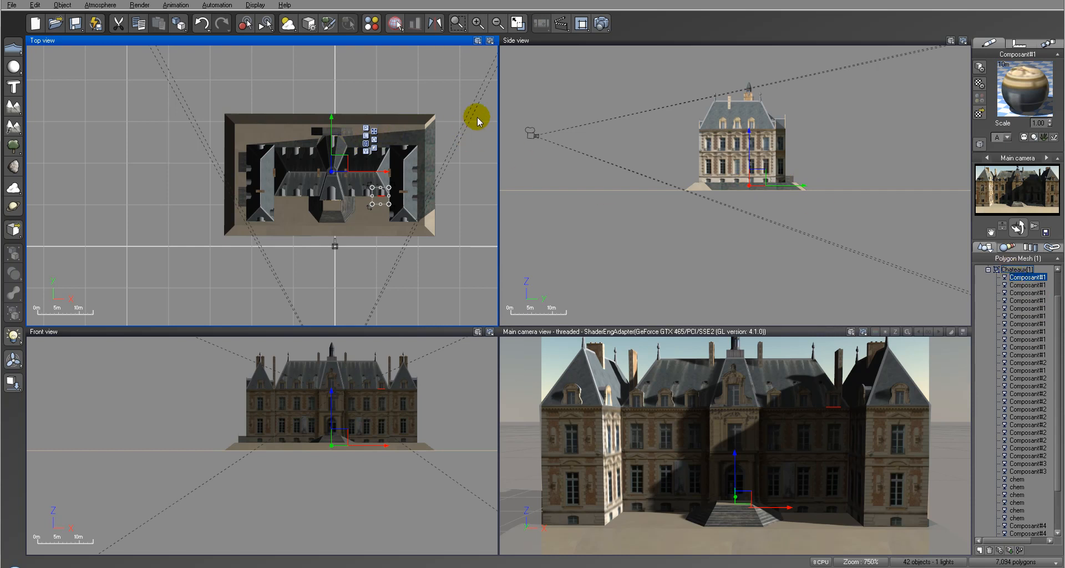
click(478, 153)
click(1018, 269)
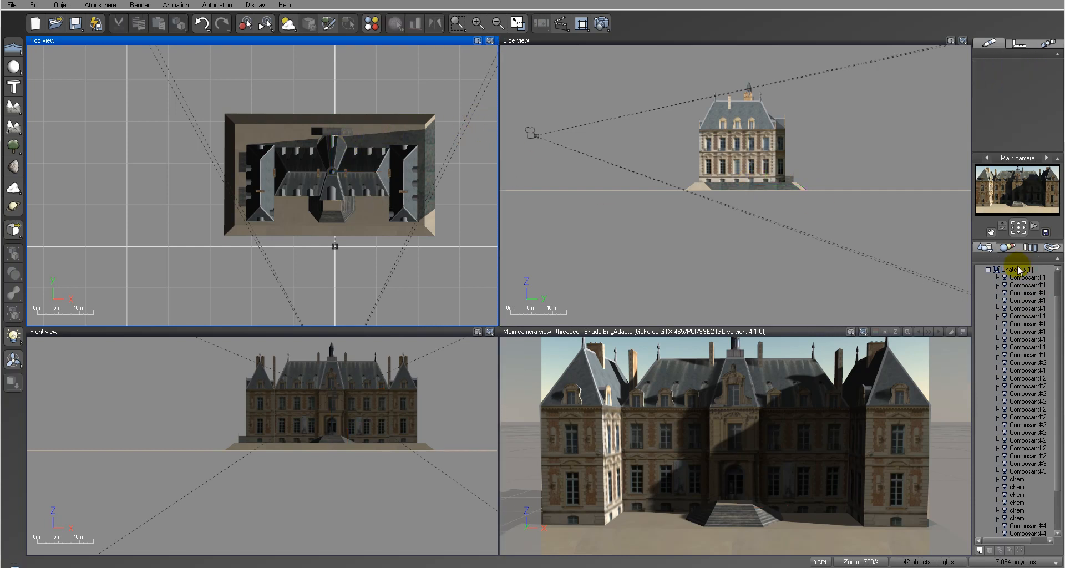
click(977, 115)
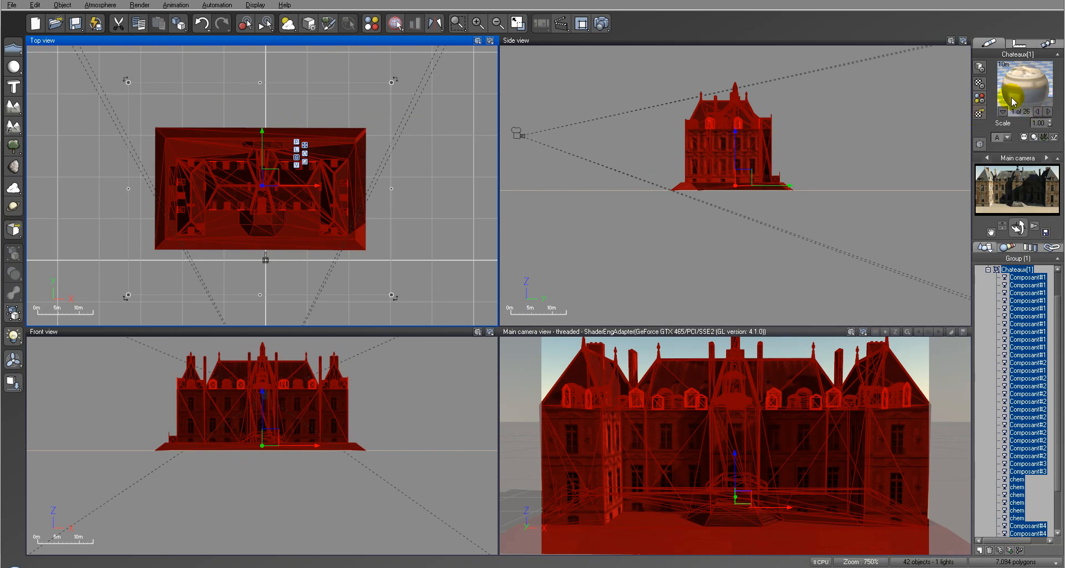
click(1048, 113)
click(1048, 112)
click(1048, 112)
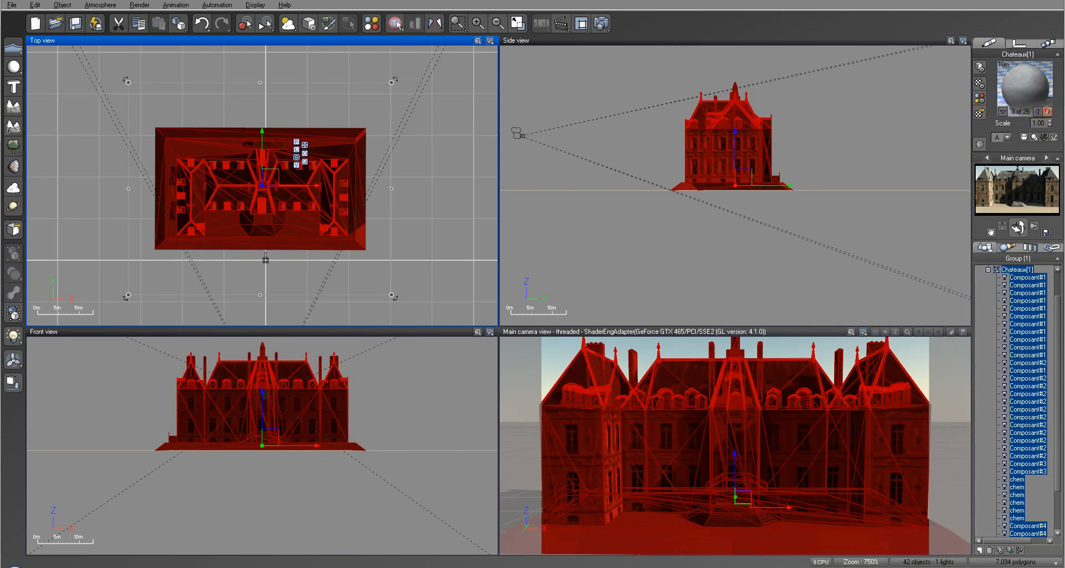
click(1048, 113)
click(1048, 113)
click(1048, 112)
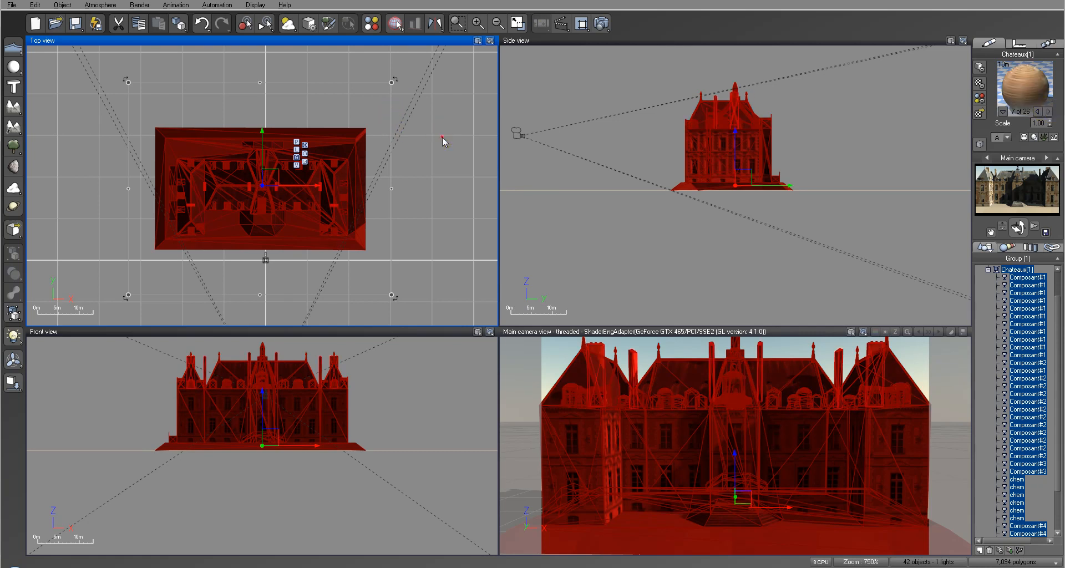
Step: Ungroup the Chateaux group into its separate meshes and clear the selection
click(442, 137)
click(345, 142)
click(13, 314)
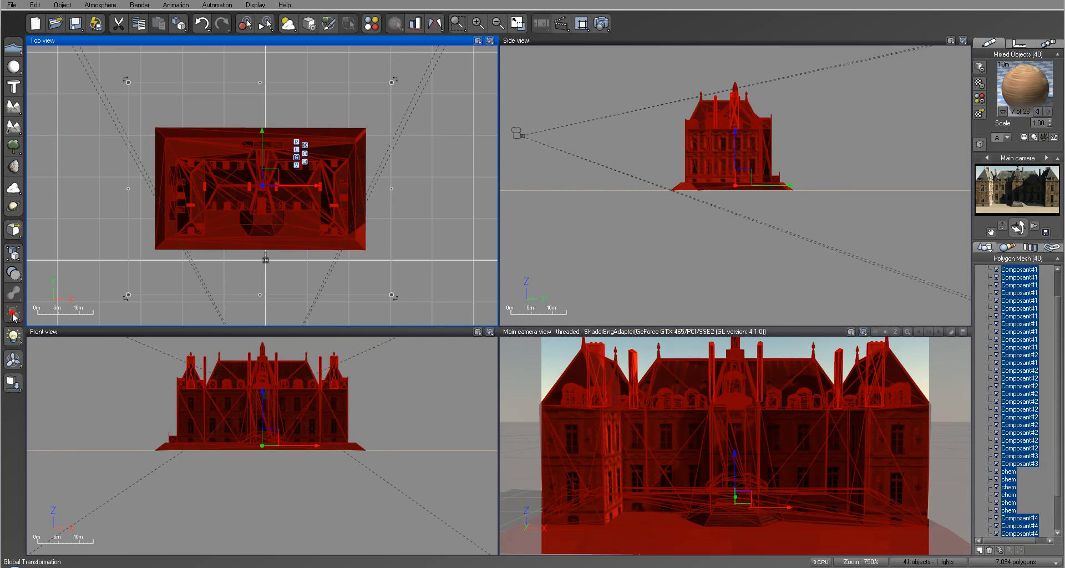
click(465, 181)
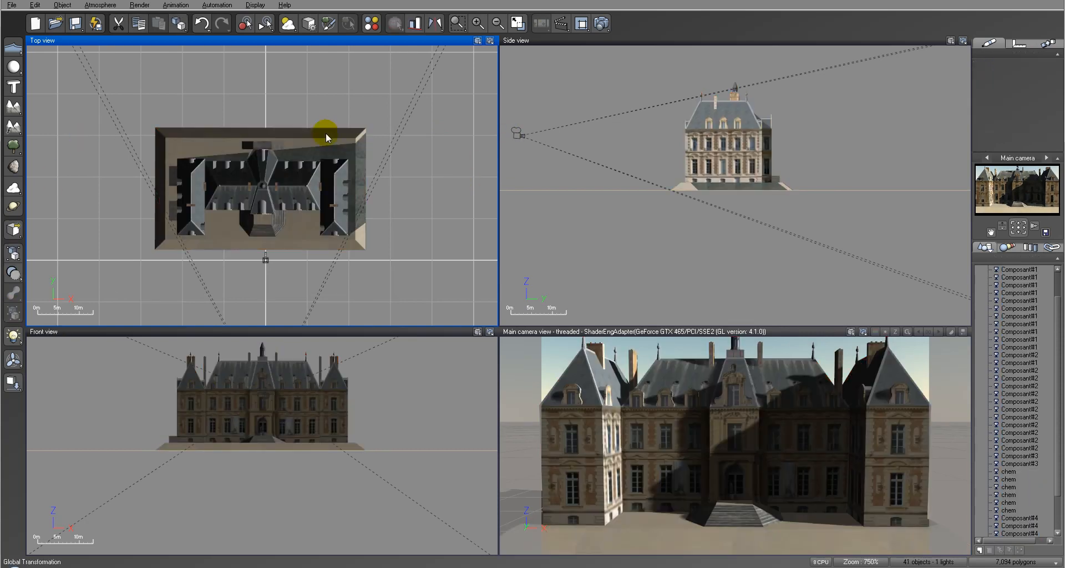
Step: Inspect which parts of the chateau belong to the SUGeom mesh and which to the SingleSidedFacesGroup mesh
click(301, 192)
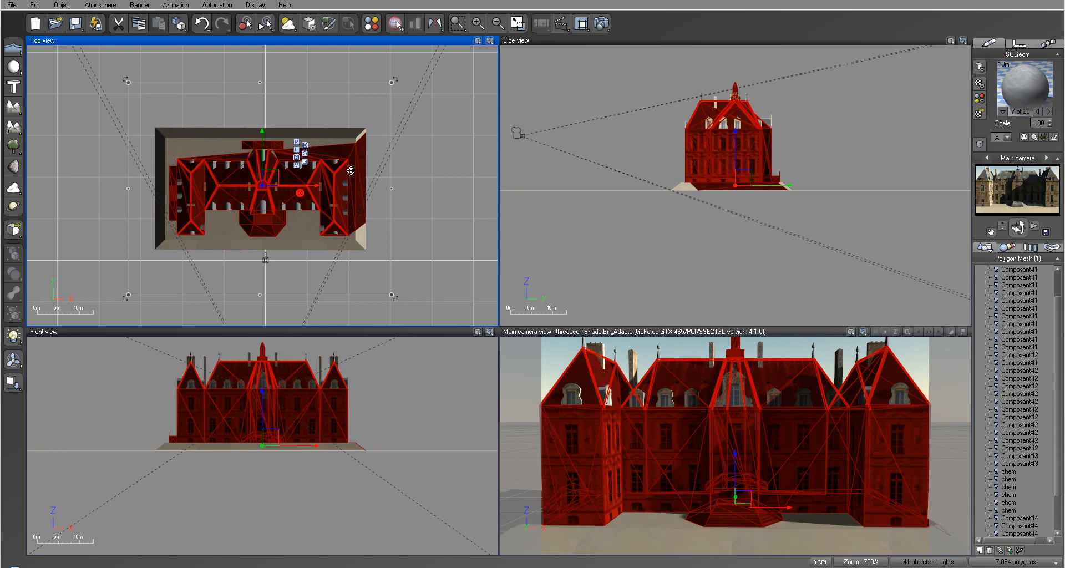
click(441, 145)
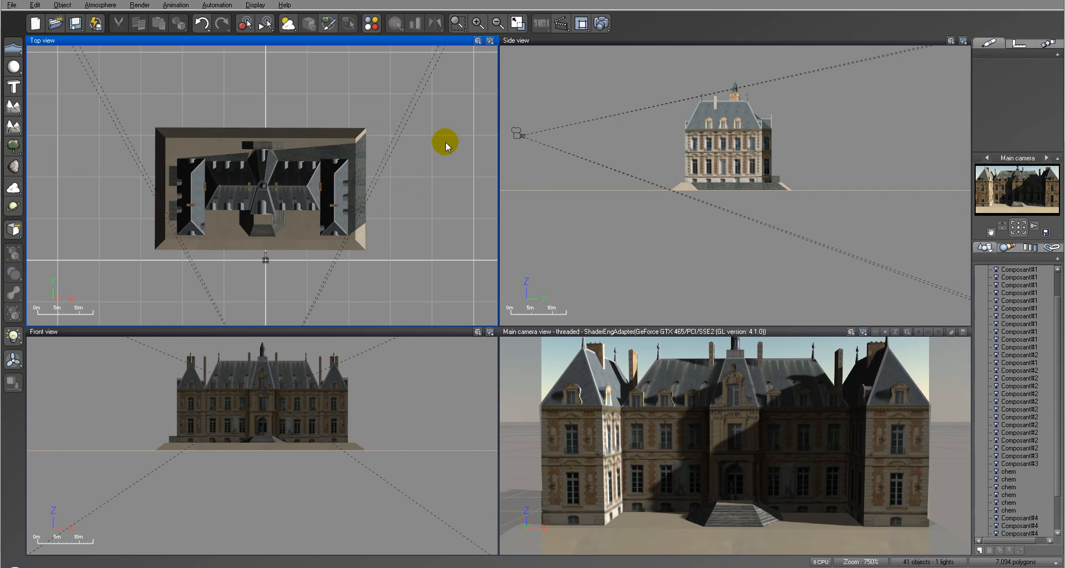
drag(1058, 310, 1058, 349)
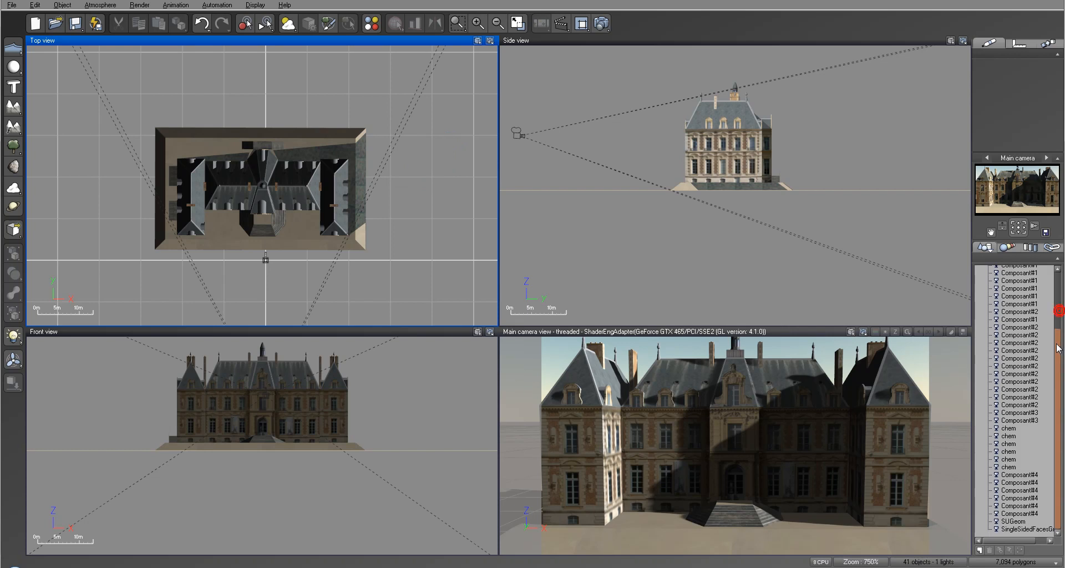
click(1013, 521)
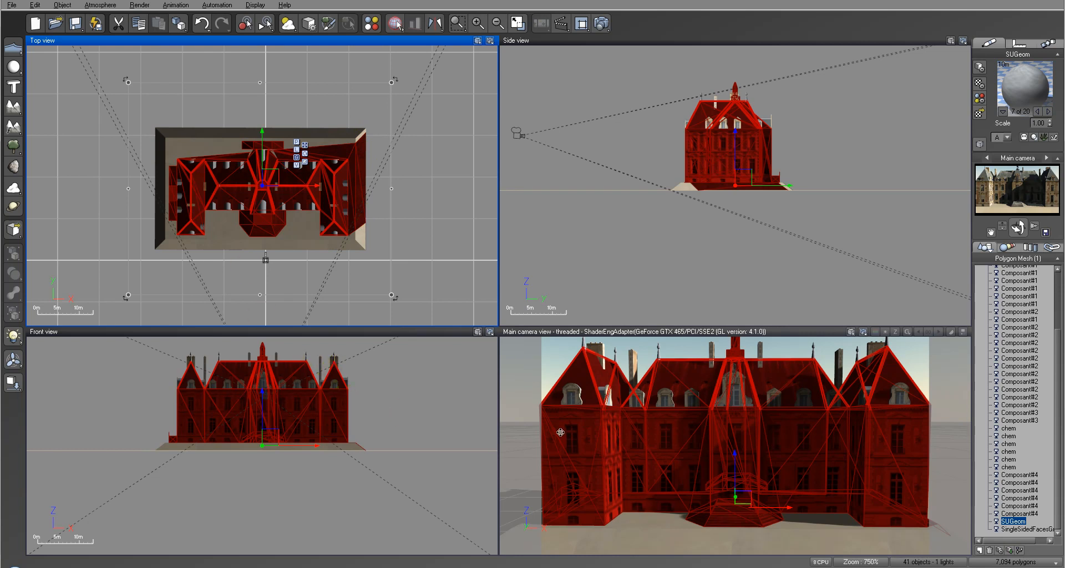
click(1011, 530)
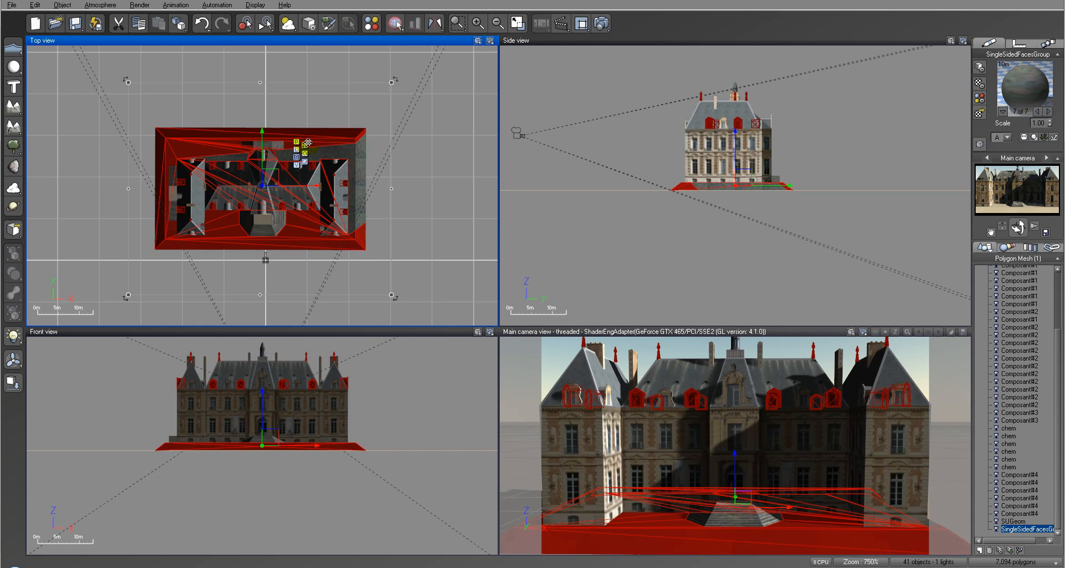
click(472, 233)
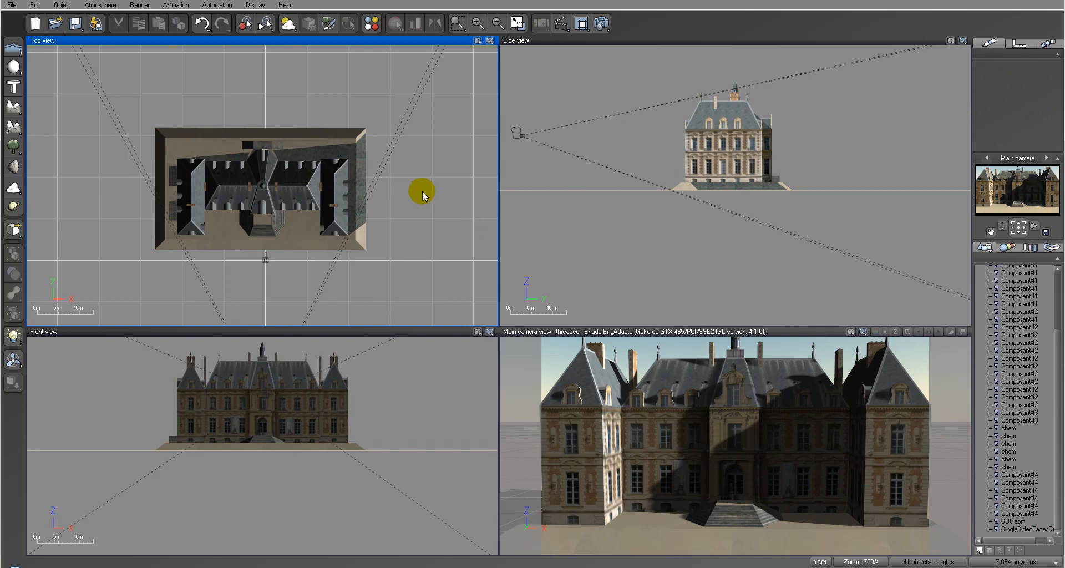
Step: Select the SUGeom mesh and cycle backward through its materials to number 20 of 20
click(355, 160)
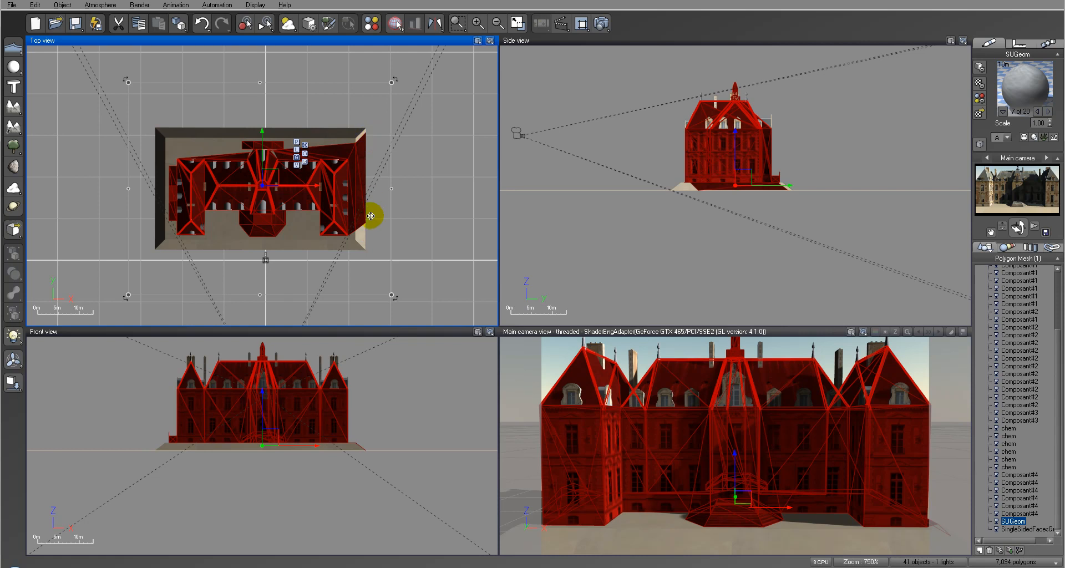
click(1038, 111)
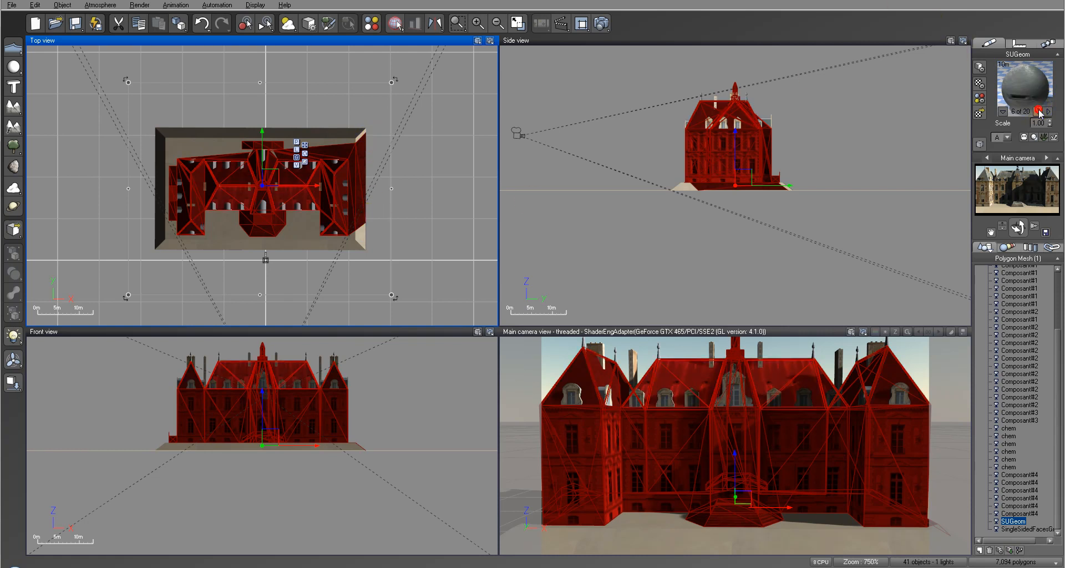
click(1038, 111)
click(1038, 111)
click(1038, 111)
click(1038, 111)
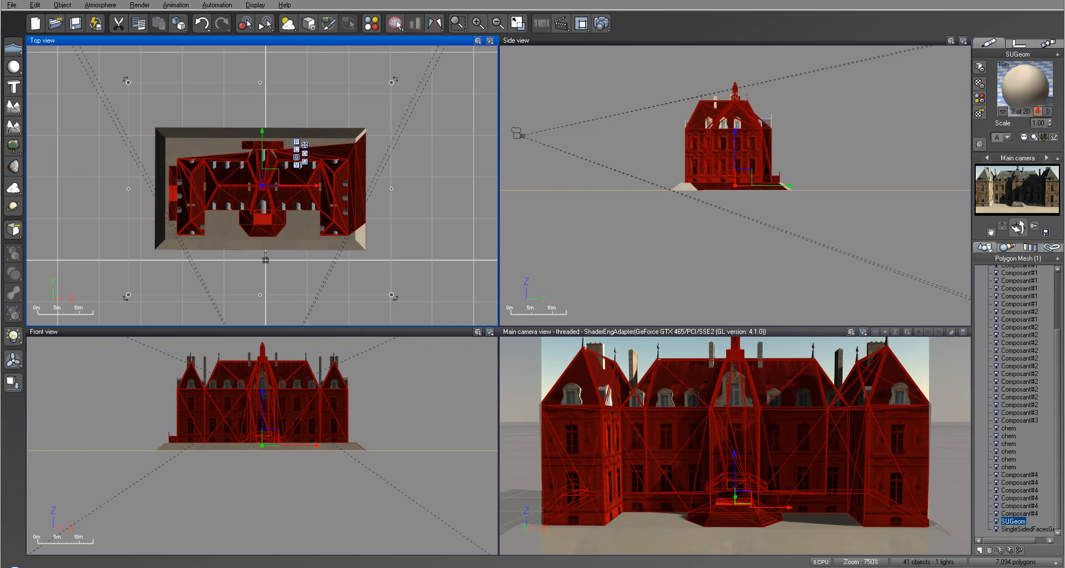
click(1038, 111)
click(1038, 111)
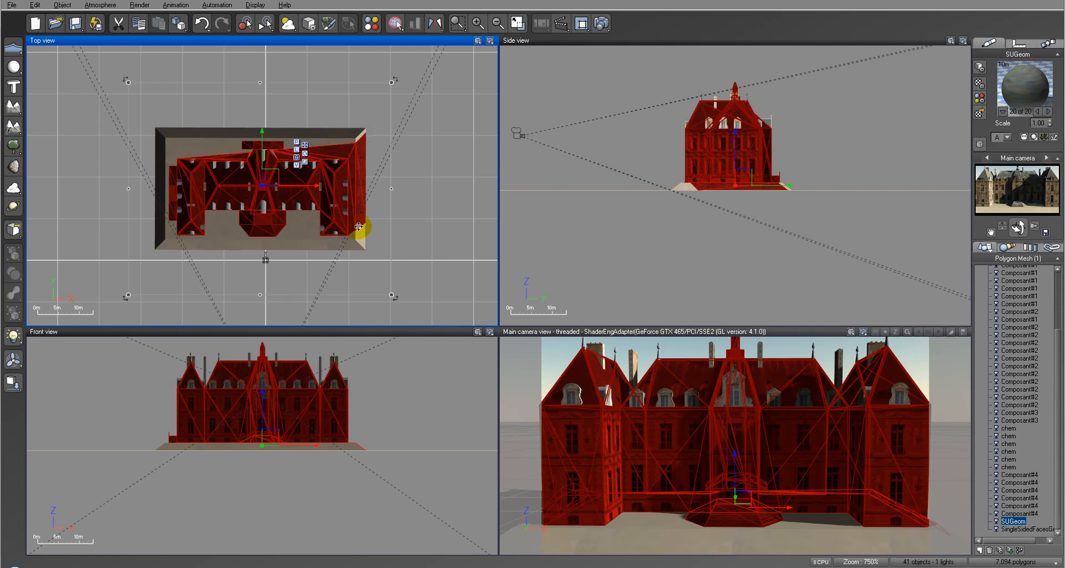
Step: Replace the current SUGeom material with Red plastic from the Basic collection
click(980, 114)
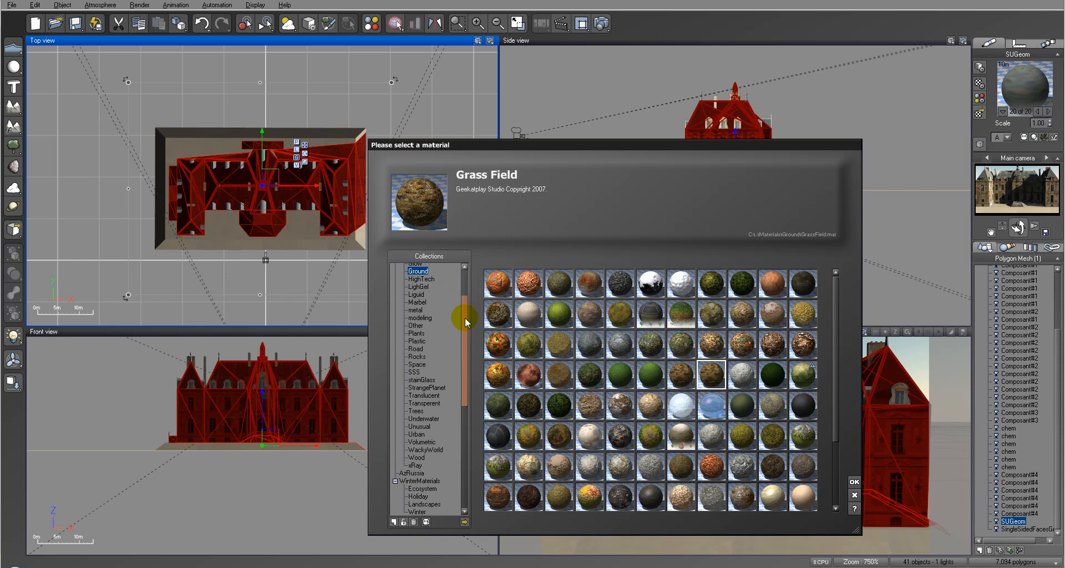
drag(465, 317, 464, 293)
click(407, 275)
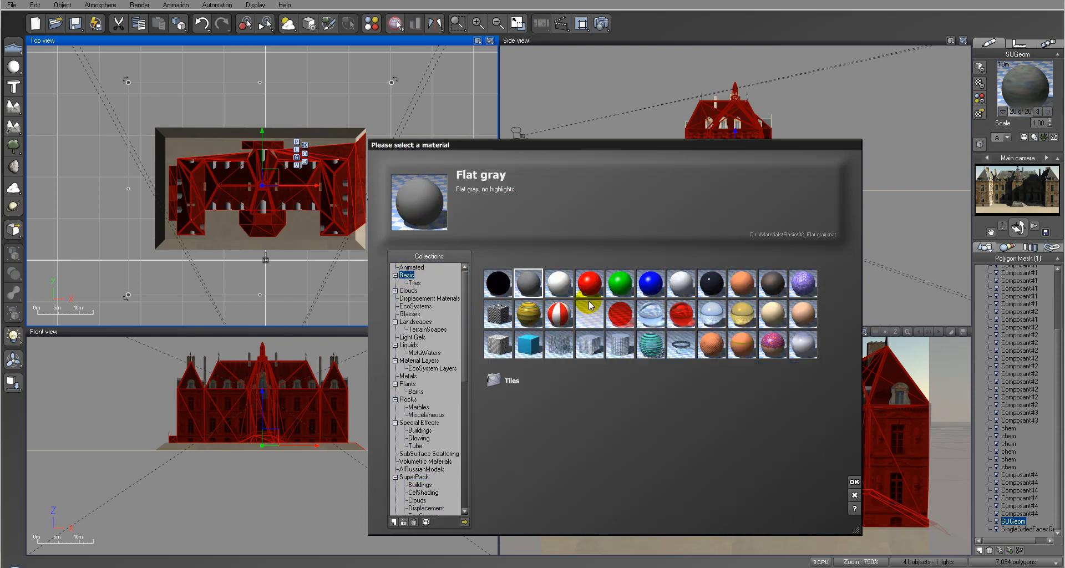
click(591, 284)
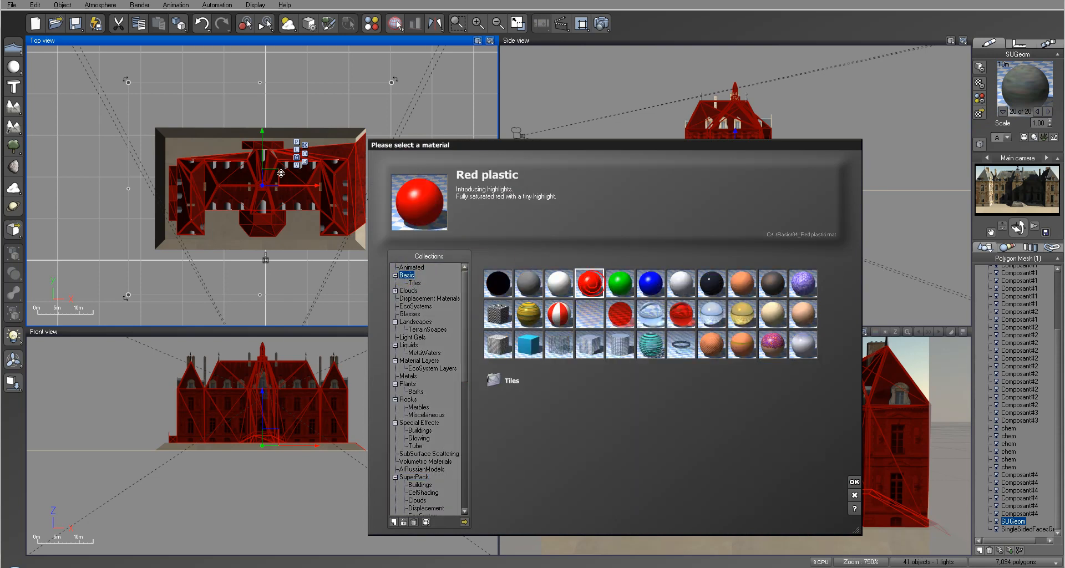
click(854, 483)
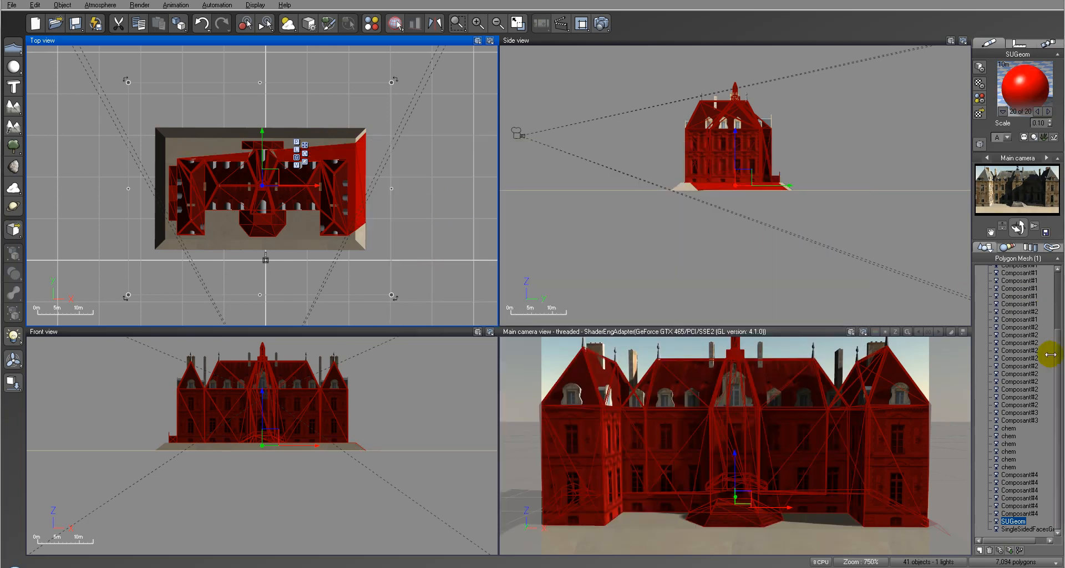
Step: Select the main camera and shift it sideways so it faces the end of the chateau with the red strip
scroll(1053, 354, up, 10)
click(1013, 292)
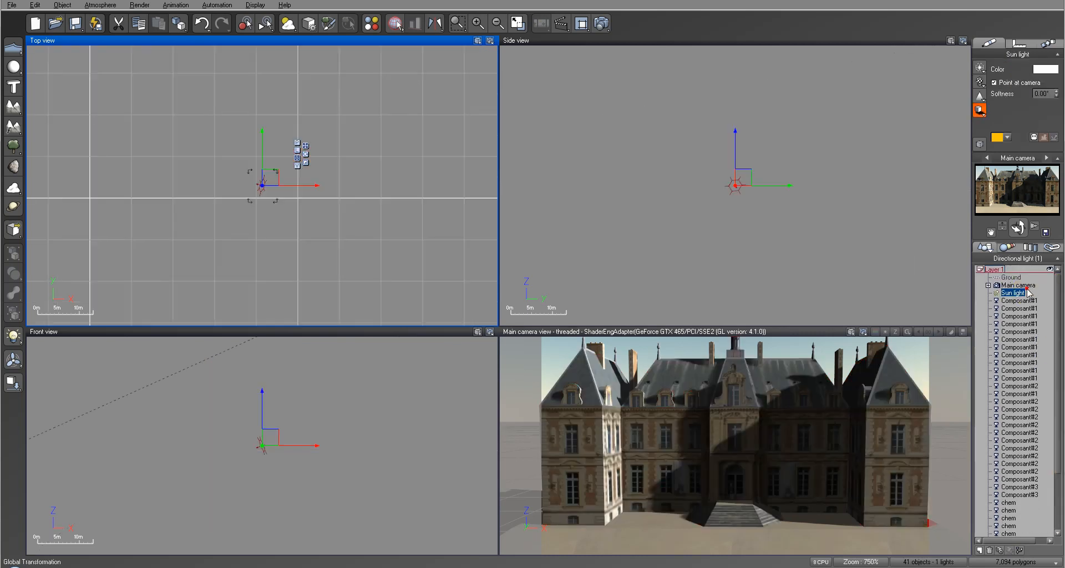
click(1024, 285)
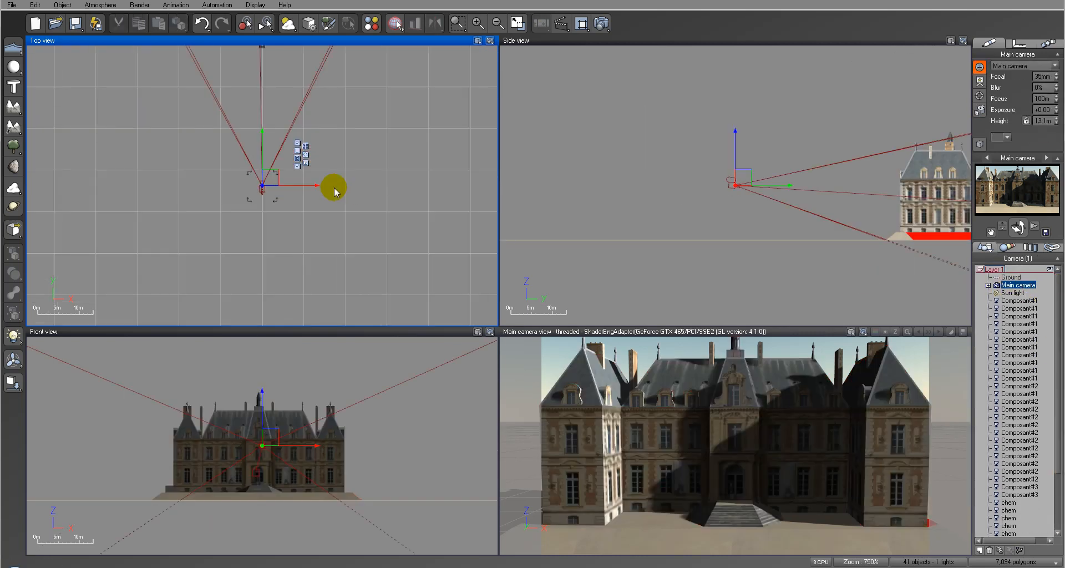
drag(268, 180, 396, 177)
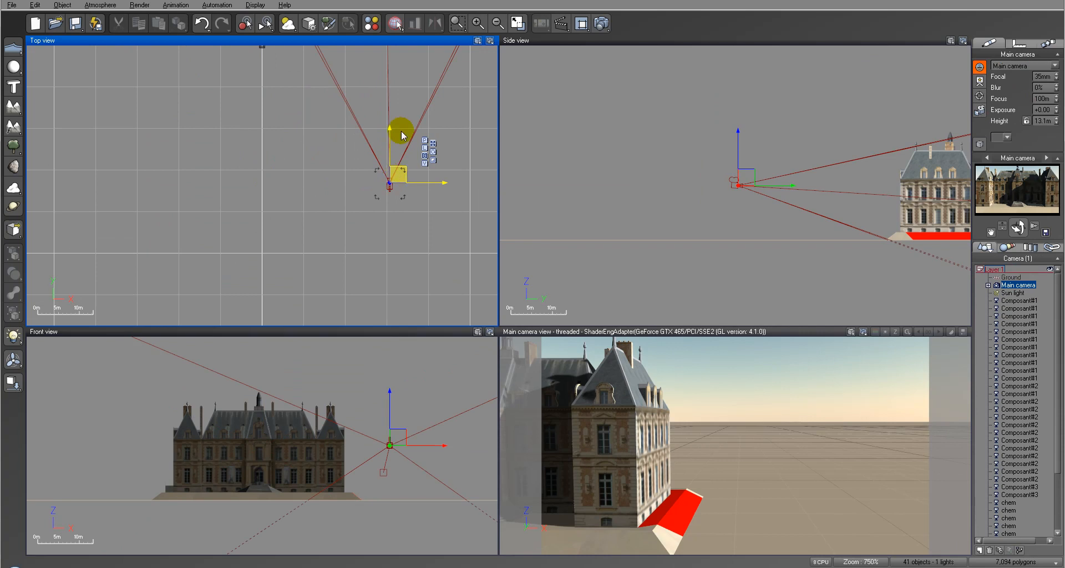
Step: Reposition the main camera in line with the red strip at a height of about 24.7 m and tilt it downward
scroll(398, 173, down, 5)
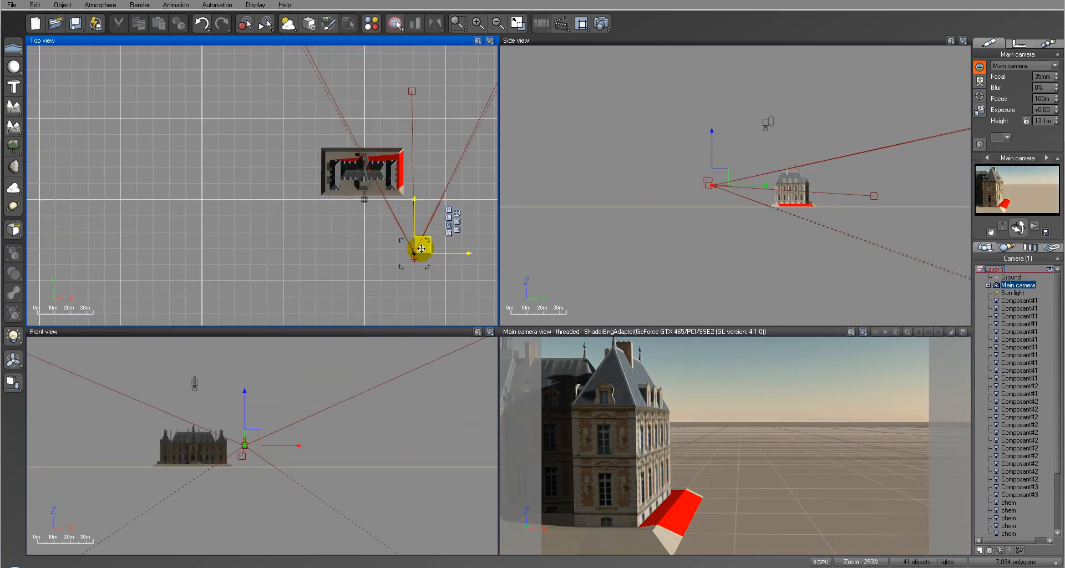
drag(422, 246, 410, 229)
drag(738, 178, 721, 162)
drag(1019, 227, 1019, 262)
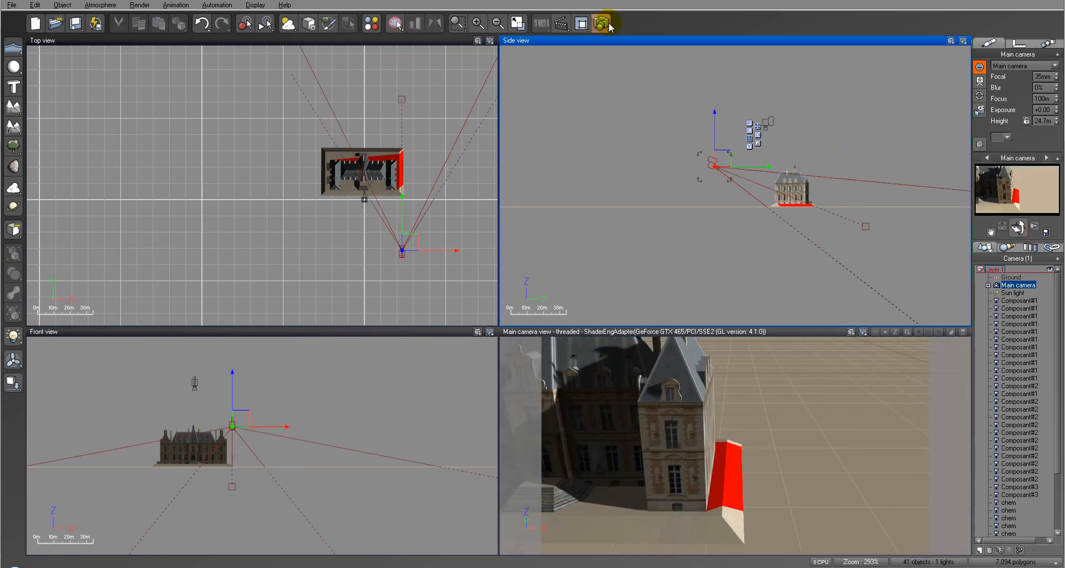
Step: Render the main camera view, and set the render destination to screen at a picture size of 800x450
click(611, 23)
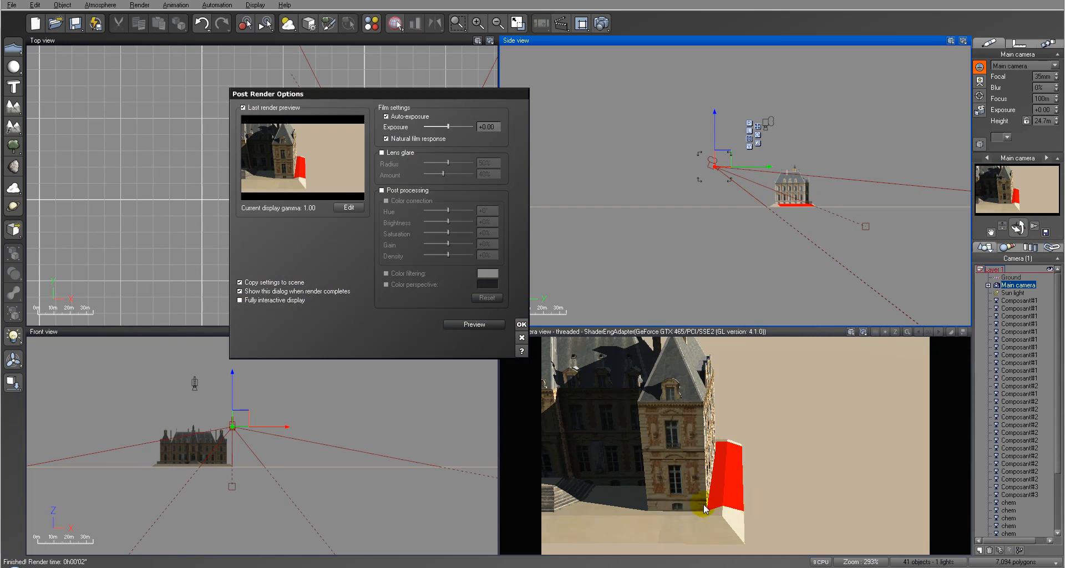
click(522, 324)
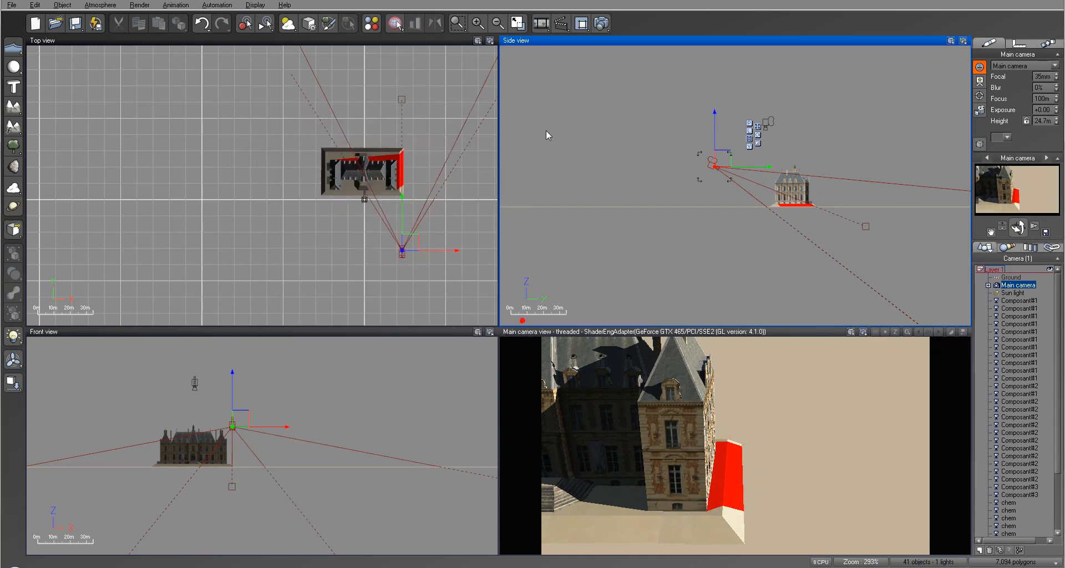
click(596, 30)
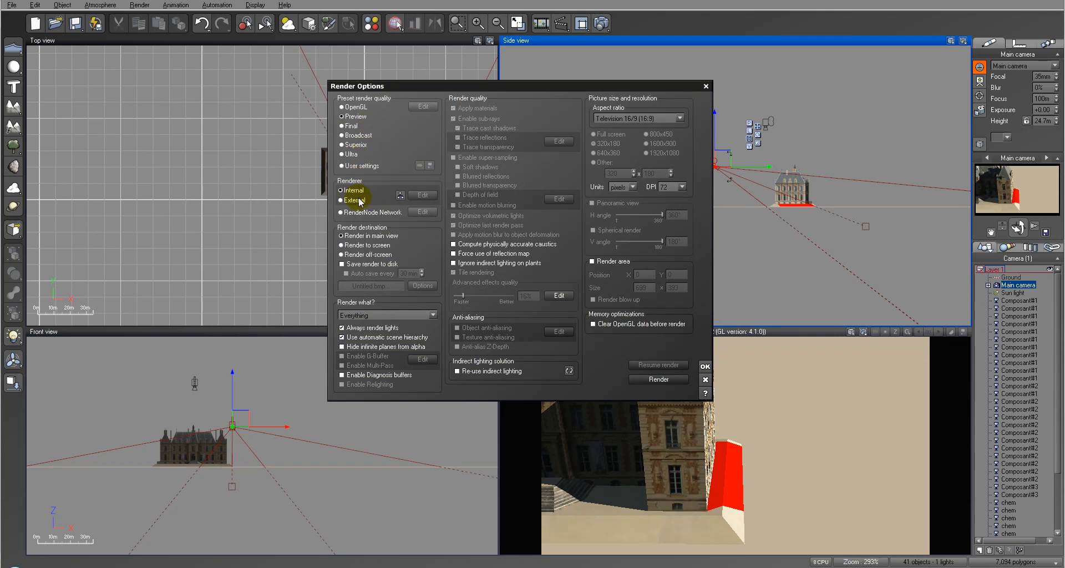
click(362, 246)
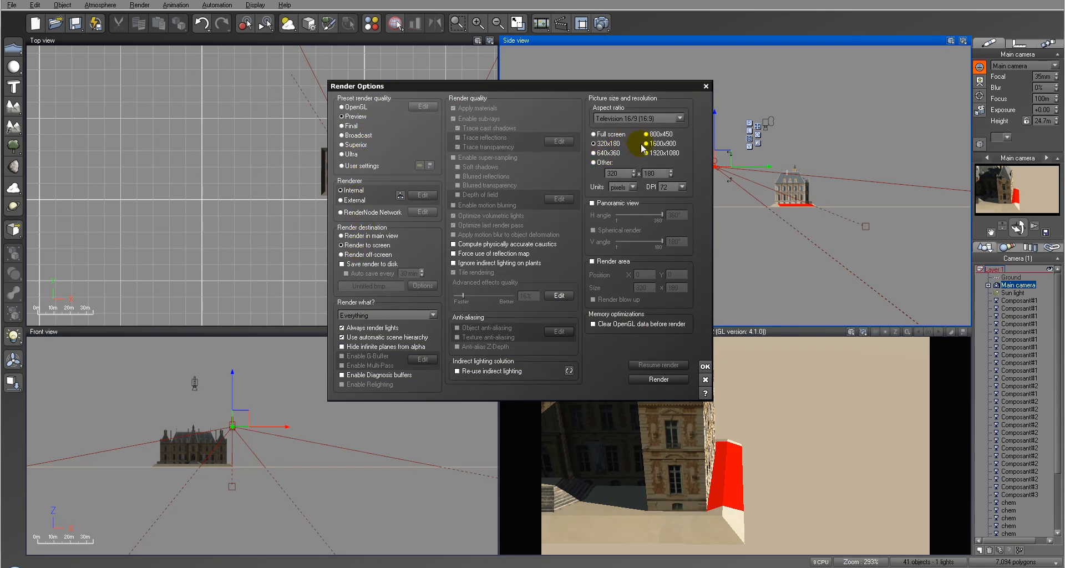
click(705, 379)
Step: Select the SingleSidedFacesGroup mesh and replace its material 7 of 7 with Red plastic from the Basic collection
click(494, 211)
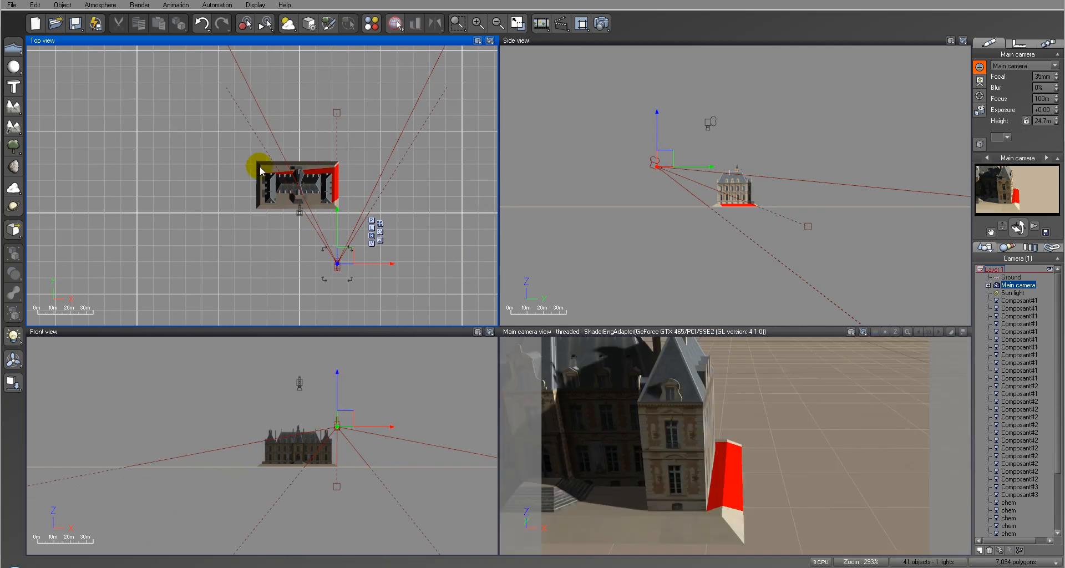
click(259, 172)
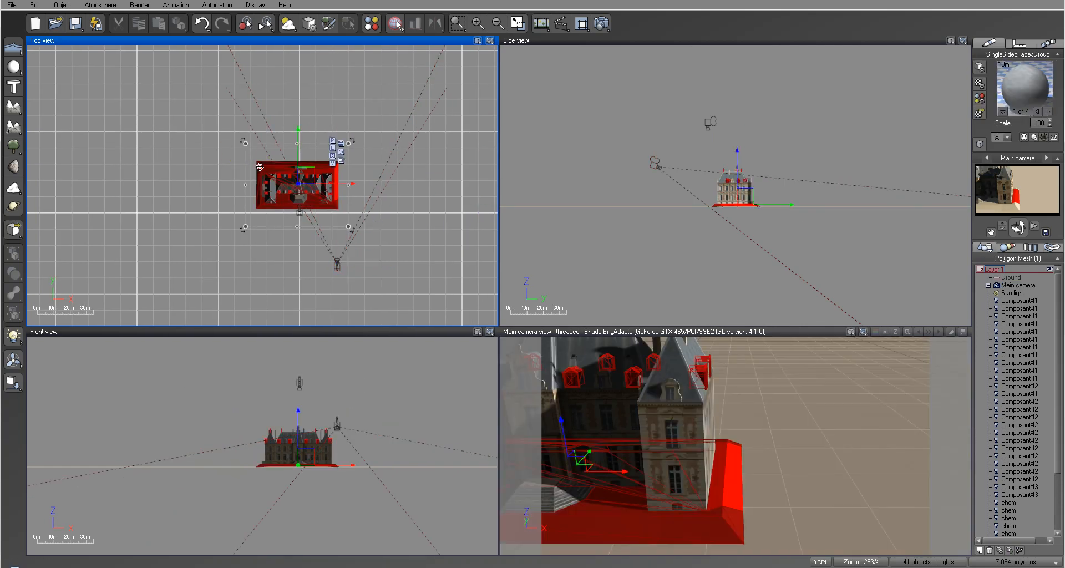
click(1037, 112)
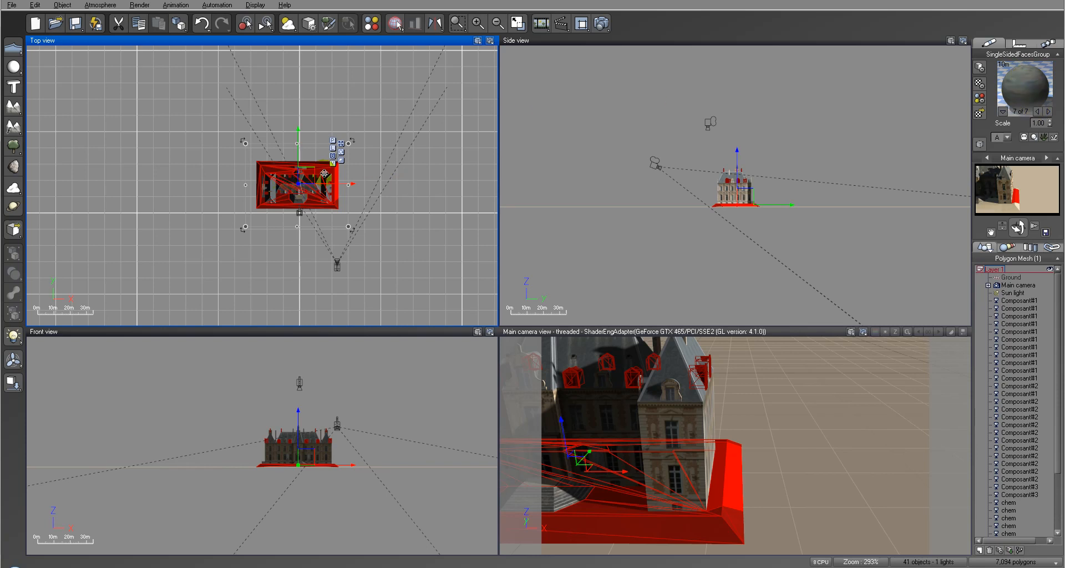
click(979, 100)
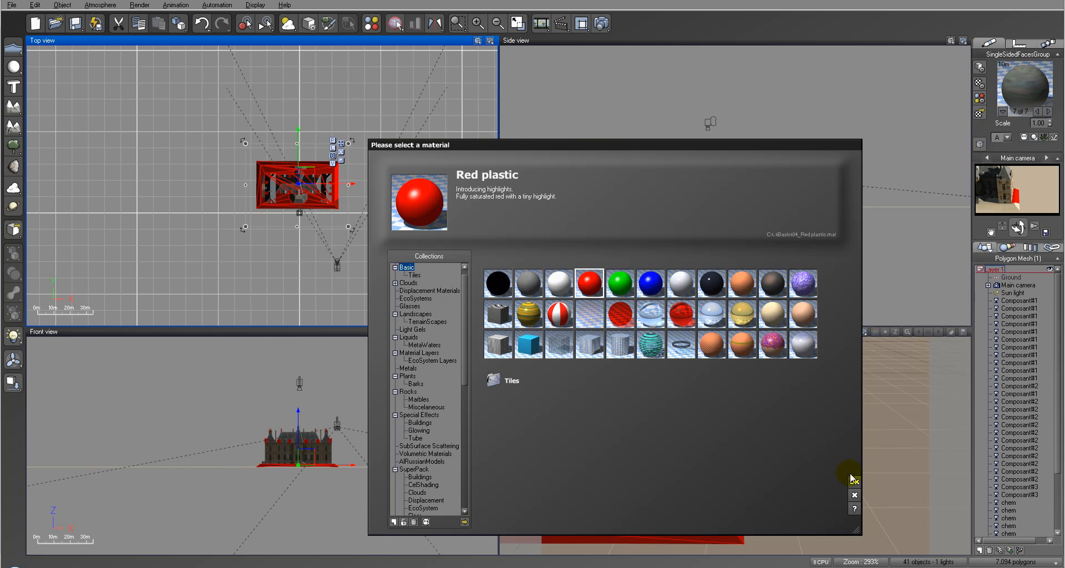
click(853, 480)
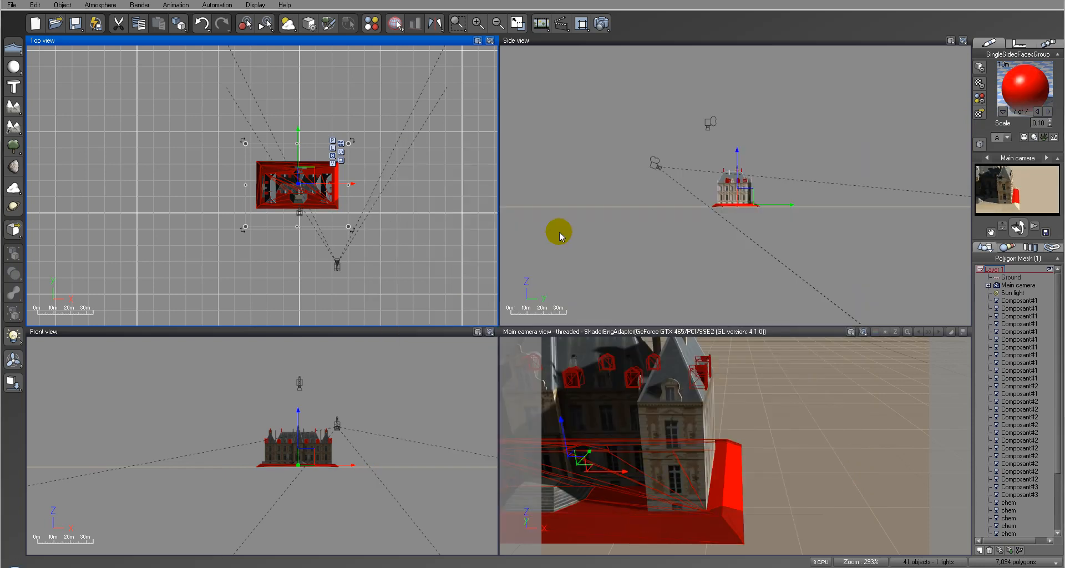
Step: Render the main camera view to check where the replaced material appears, and dismiss the render
click(602, 23)
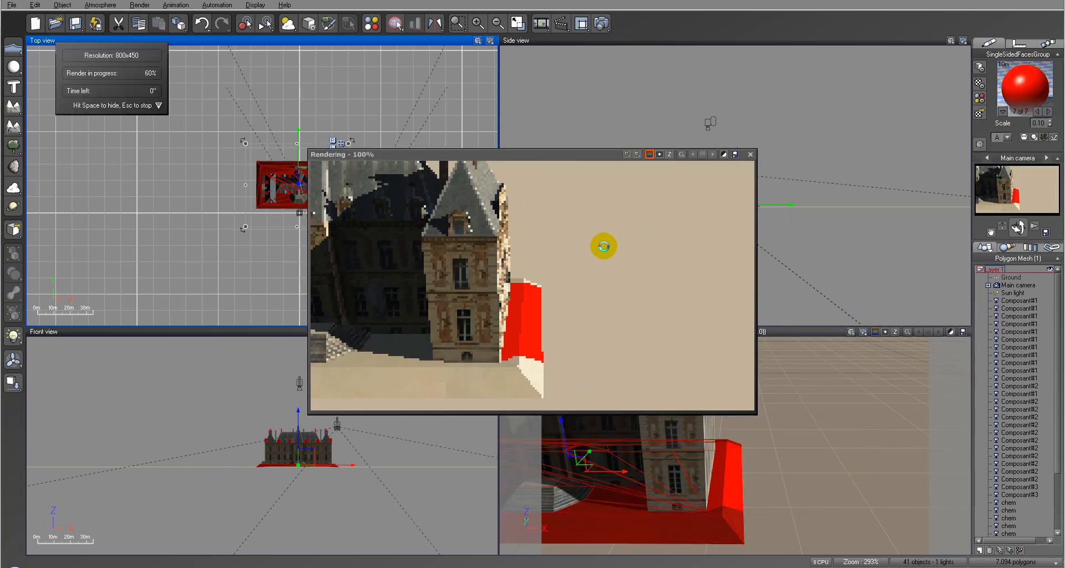
click(750, 154)
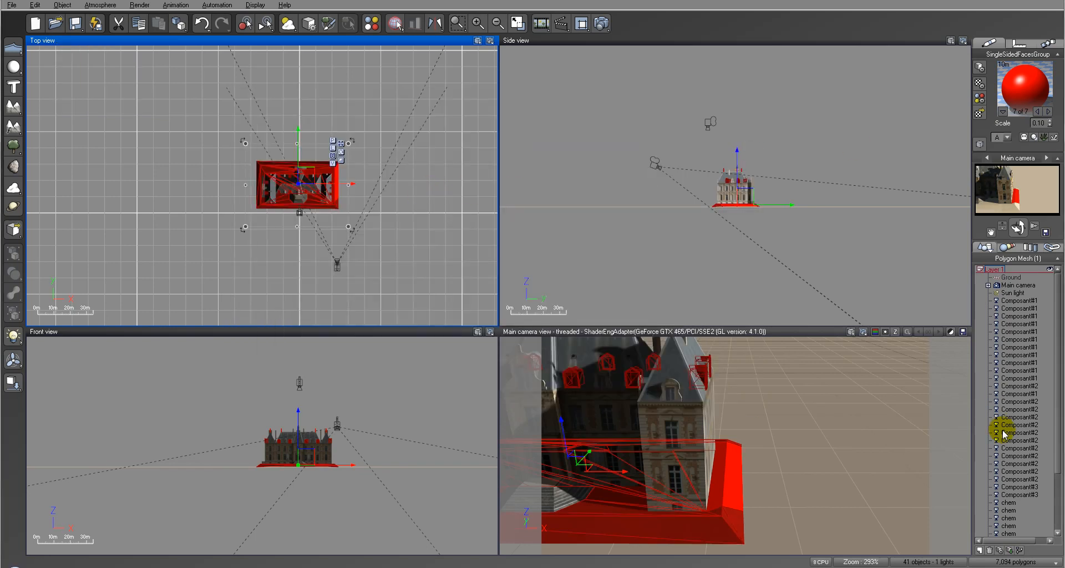
Step: Open material 6 of 7, sol-1, of SingleSidedFacesGroup for editing, and toggle its layer highlight on and off
click(982, 114)
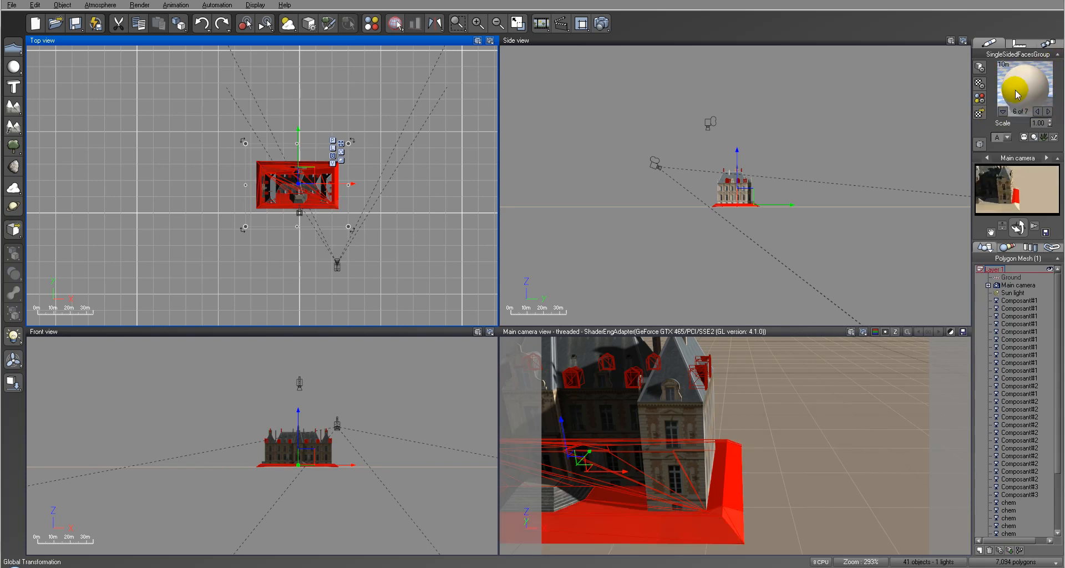
double_click(1017, 94)
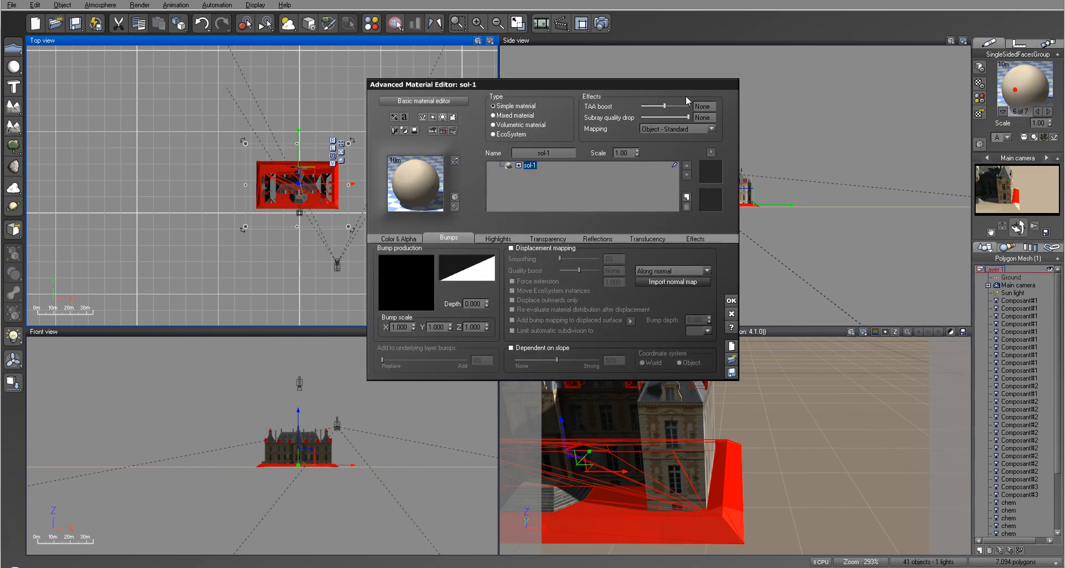
click(673, 164)
click(633, 102)
click(627, 101)
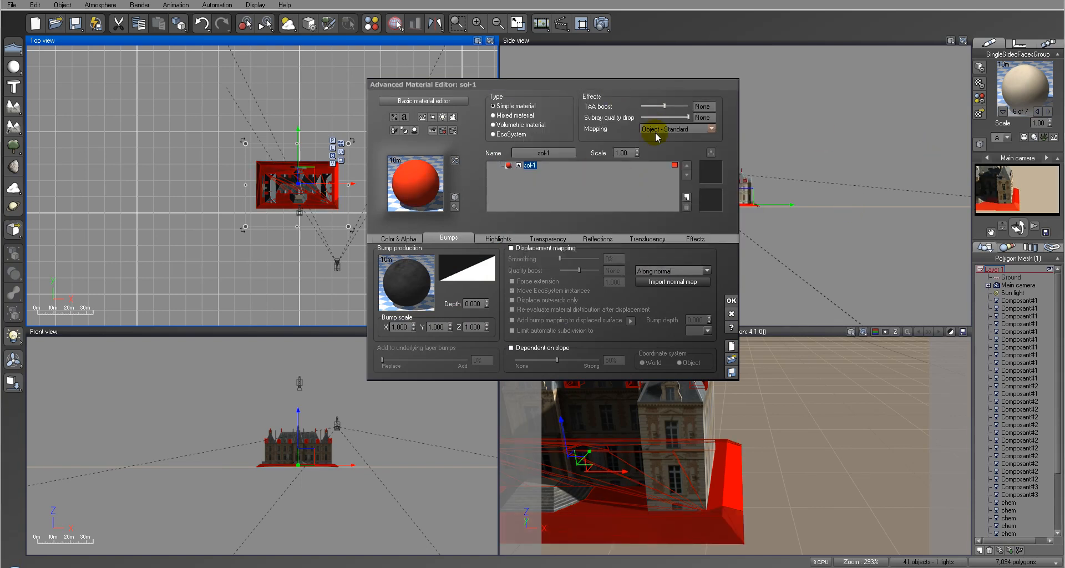
click(672, 165)
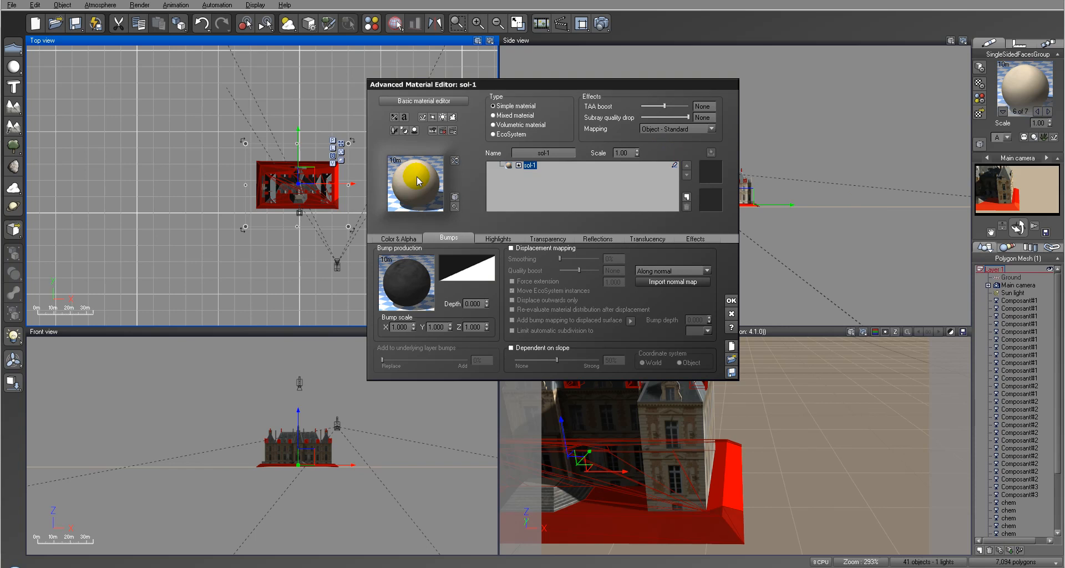
Step: Replace the sol-1 material with Red plastic and accept the change in the material editor
click(418, 181)
click(854, 481)
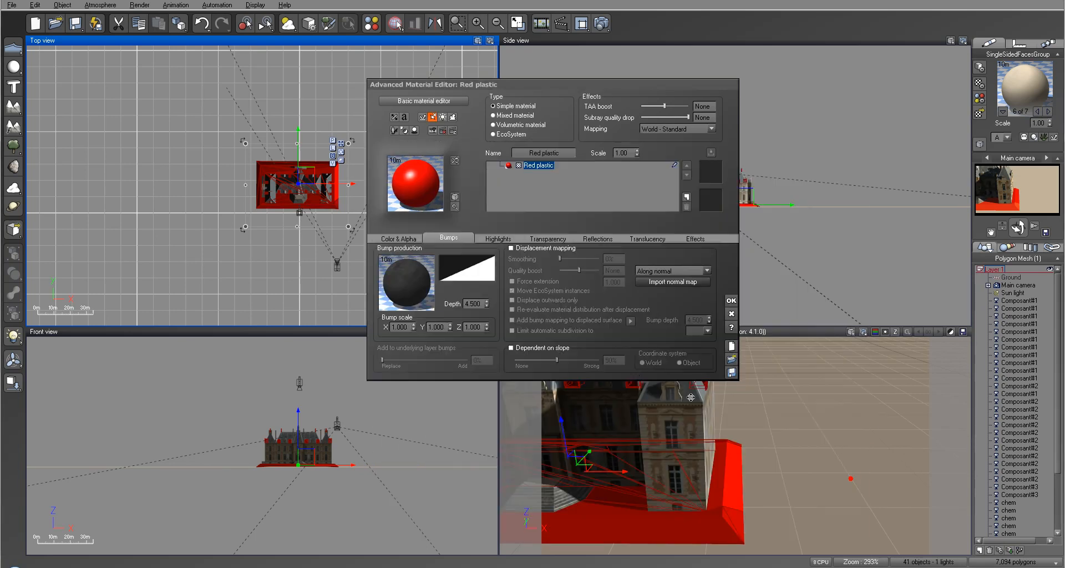
click(731, 300)
Step: Render the main camera view to check the surfaces around the chateau base, and review the Red plastic material's settings without changing them
click(602, 23)
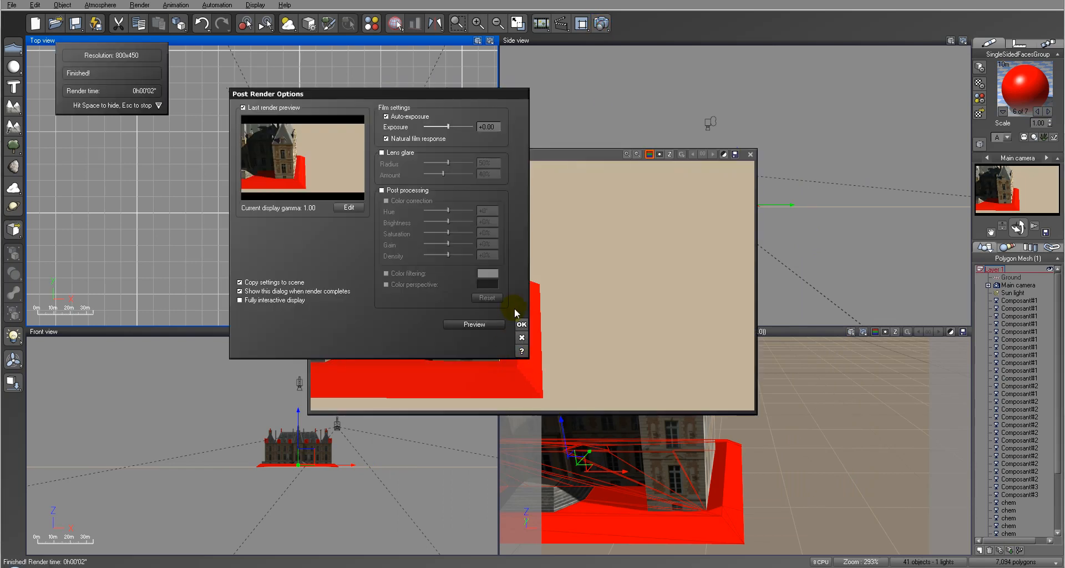
click(521, 325)
click(641, 311)
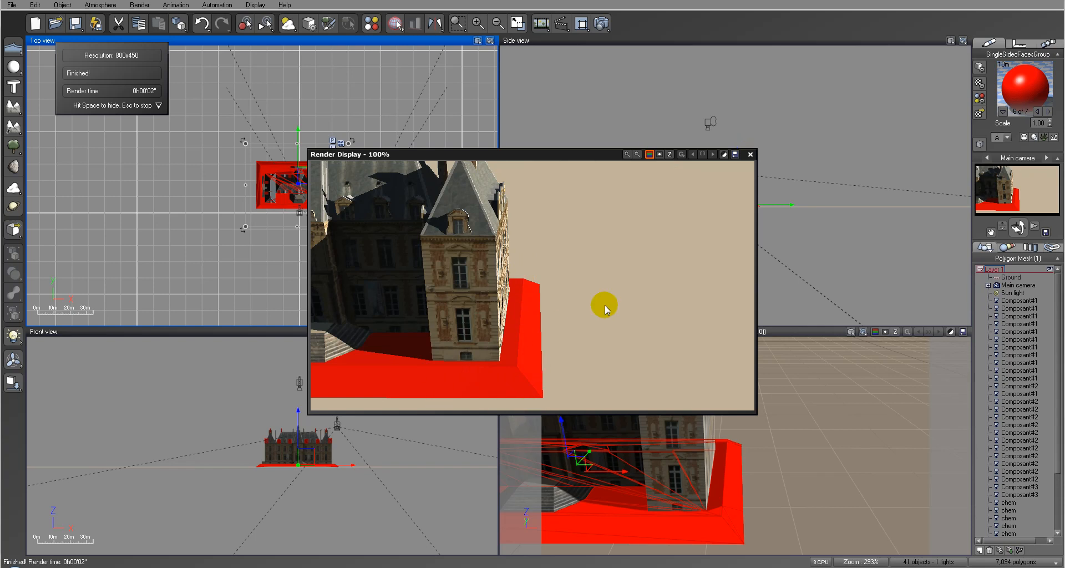
click(750, 155)
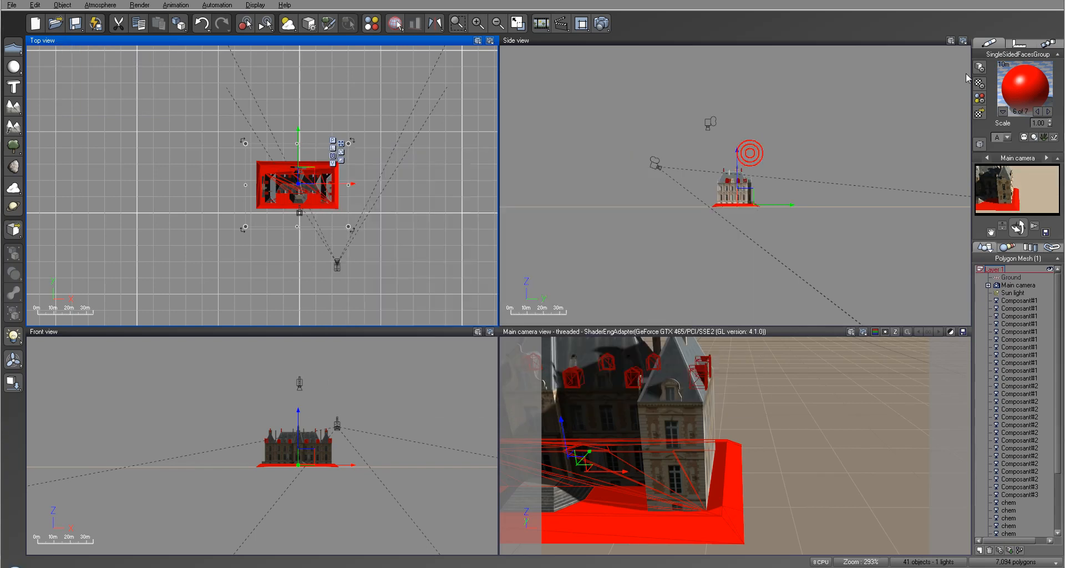
double_click(1024, 81)
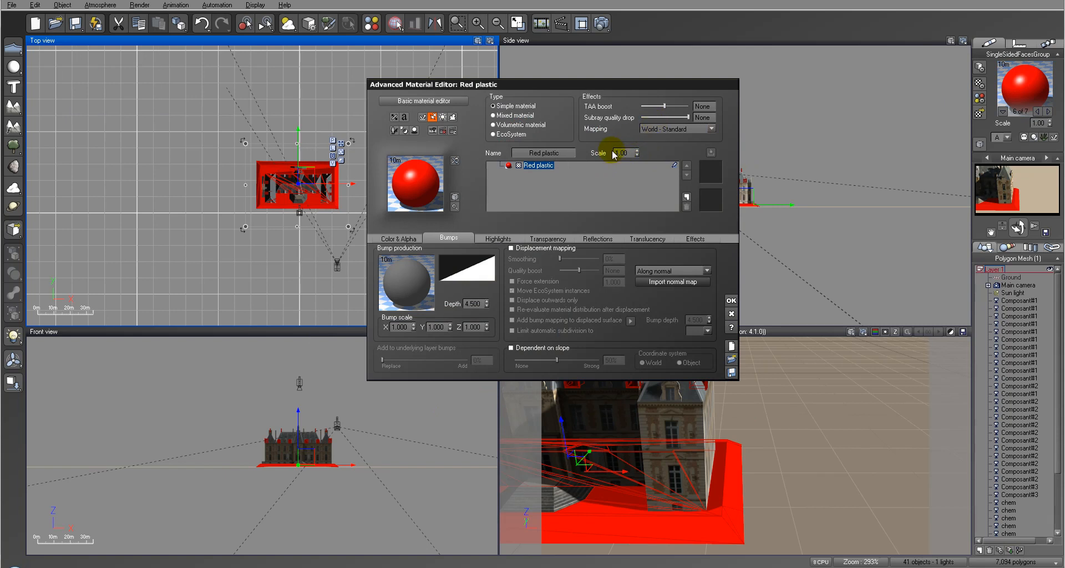
click(732, 315)
Step: Select the SUGeom mesh and cycle through its materials to number 20 of 20
scroll(1049, 442, down, 4)
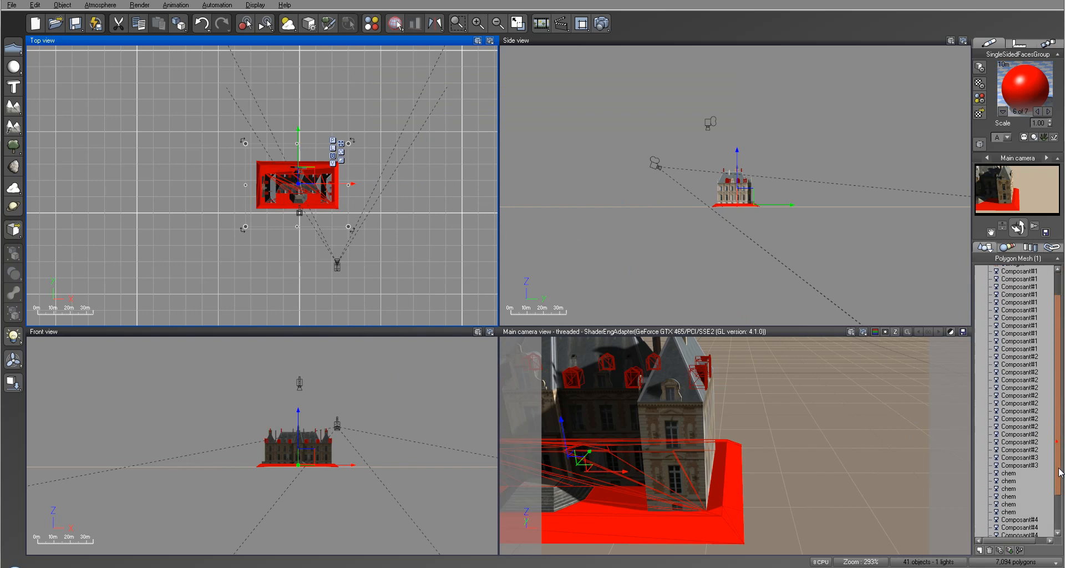
click(1013, 521)
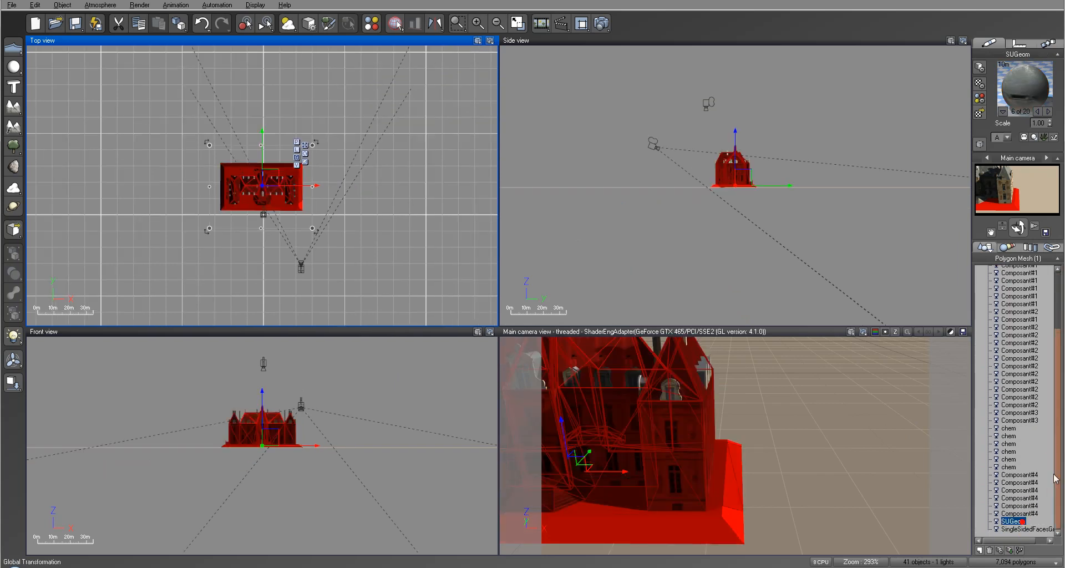
click(1037, 111)
click(1038, 112)
click(1037, 112)
click(1037, 111)
click(1037, 111)
click(1038, 112)
Step: Set the scale of SUGeom's Red plastic material to 1
double_click(1025, 86)
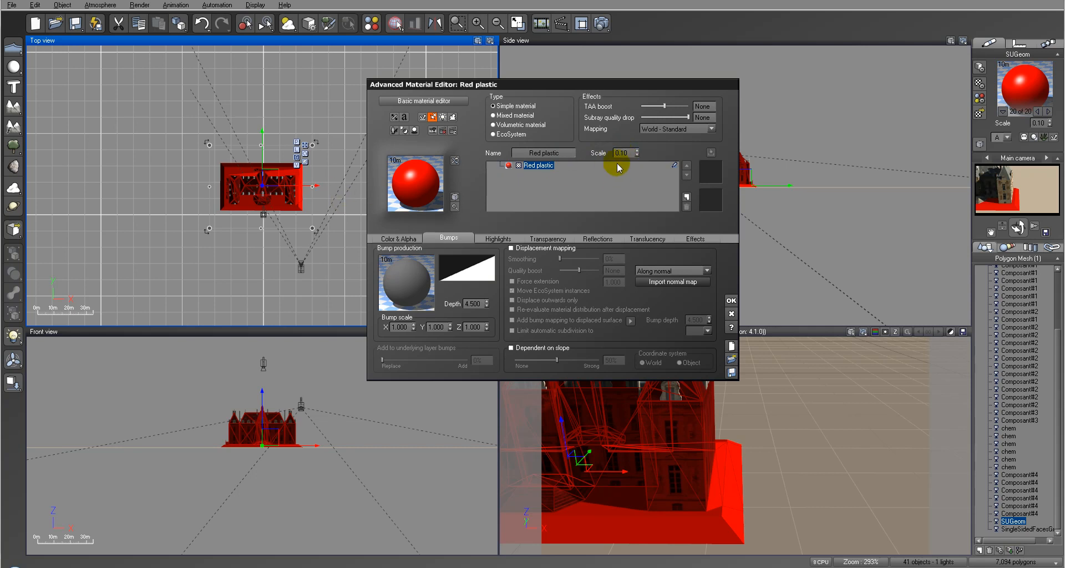
click(631, 154)
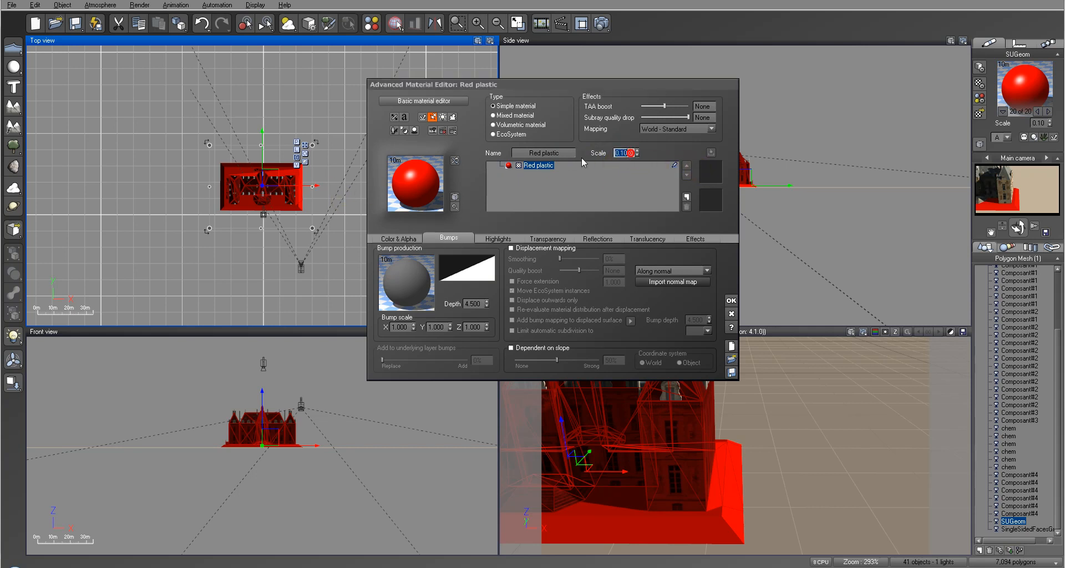
text(1)
click(732, 299)
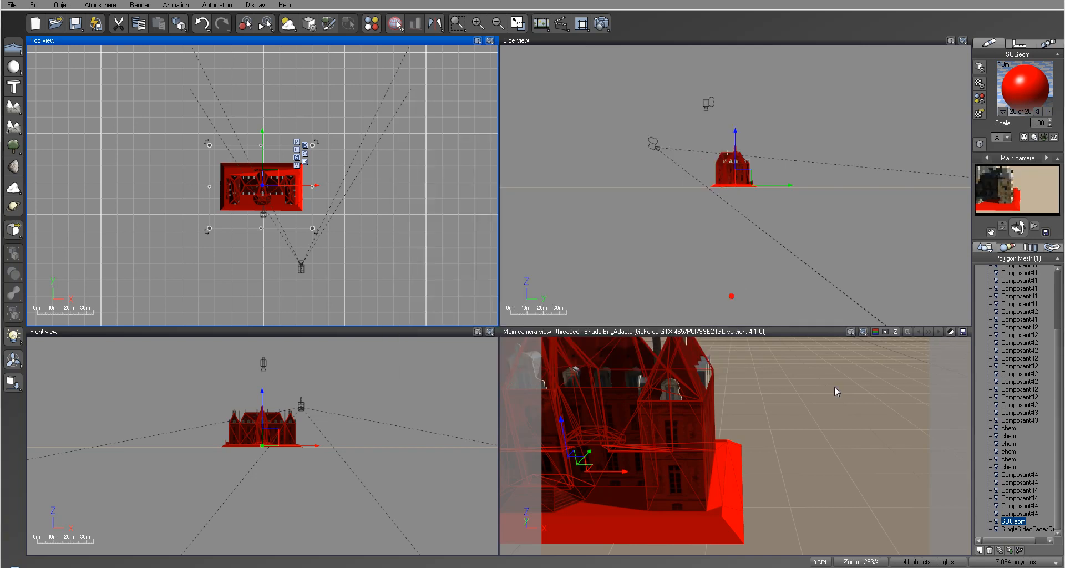
Step: Group the SUGeom and SingleSidedFacesGroup meshes together, and expand the new group in the object list
ctrl+click(1023, 530)
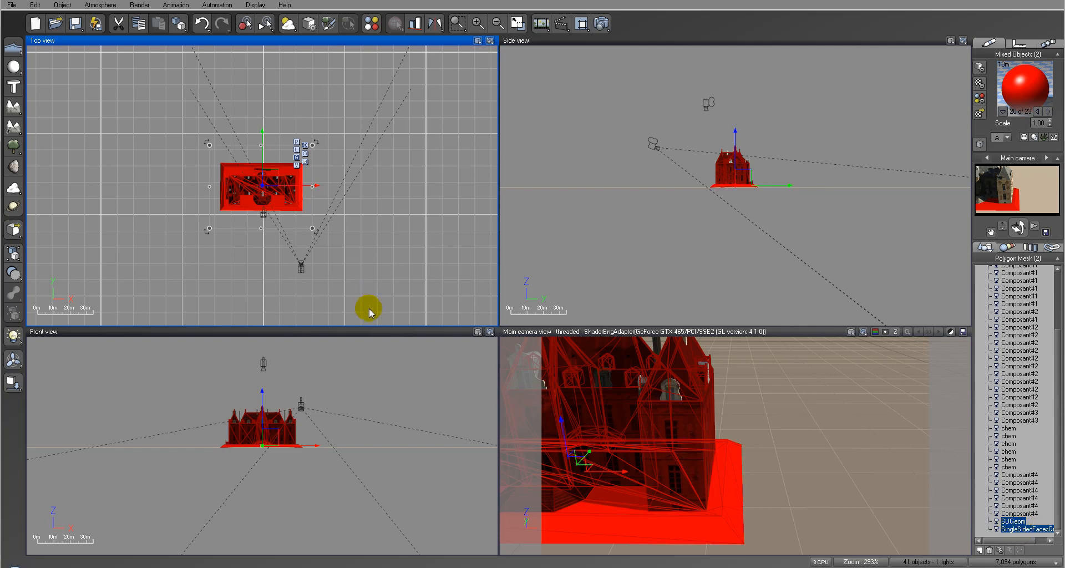
key(ctrl+g)
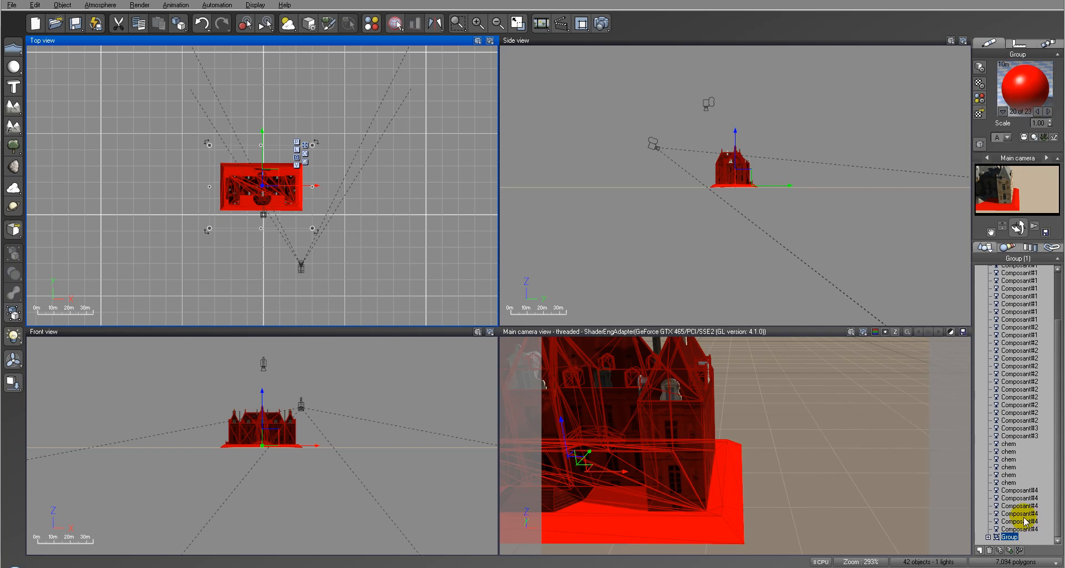
right_click(1010, 537)
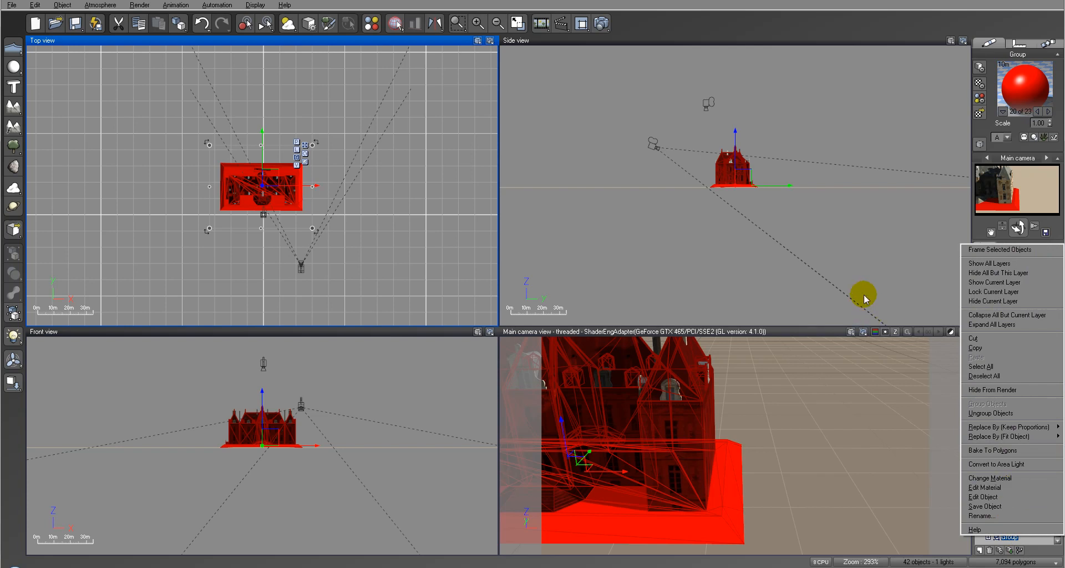
click(880, 102)
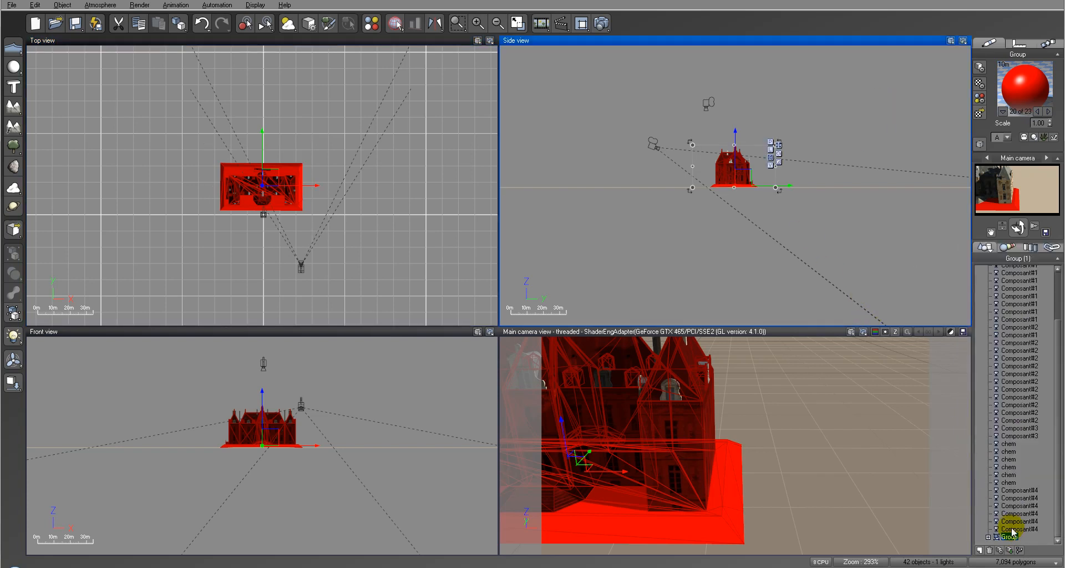
click(988, 537)
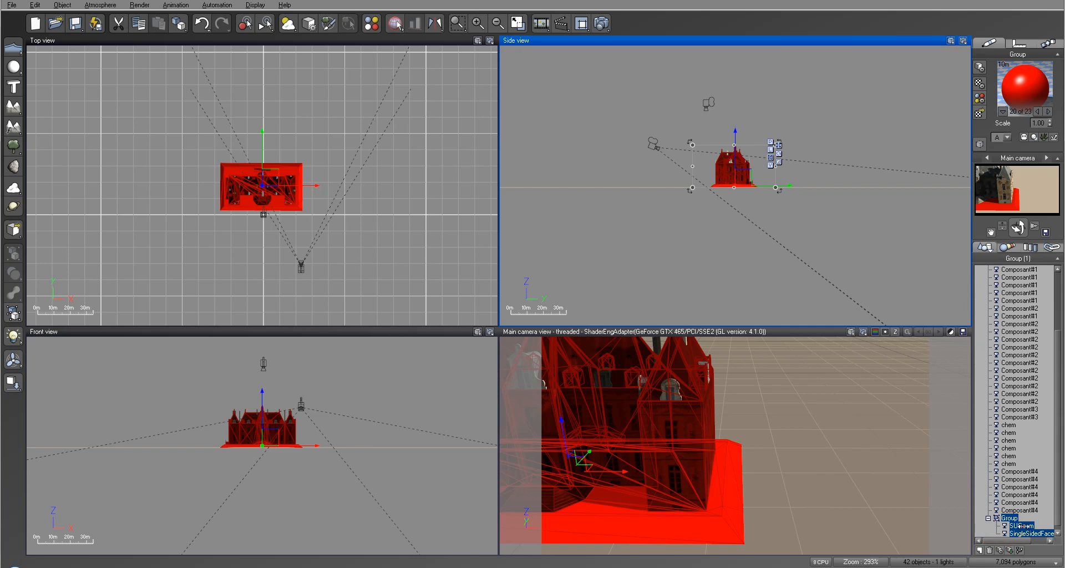
Step: Set the Red plastic material's scale to 1.10 on the SUGeom mesh inside the group
click(1020, 526)
double_click(1026, 88)
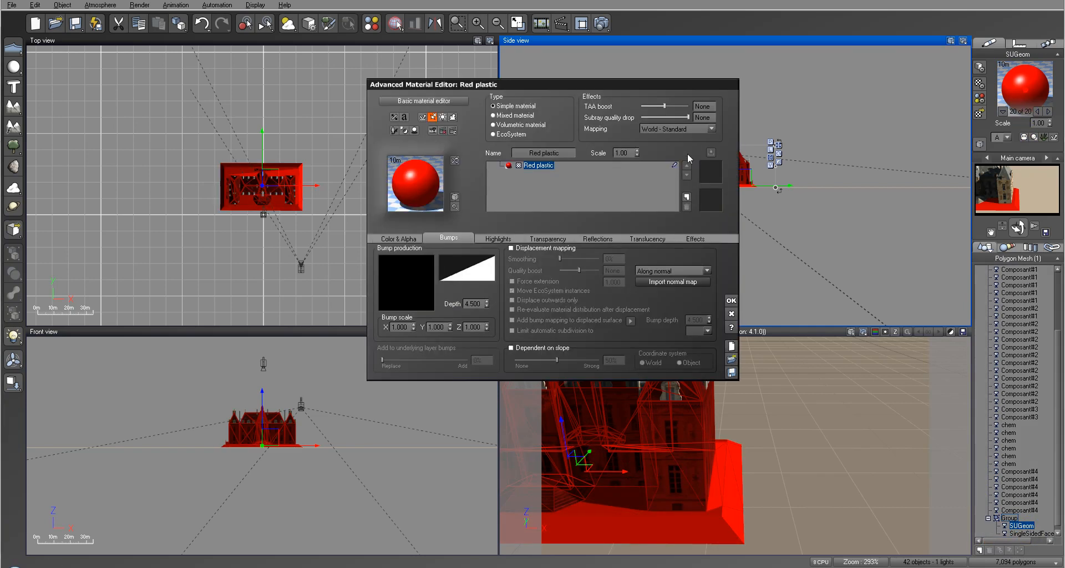
click(638, 152)
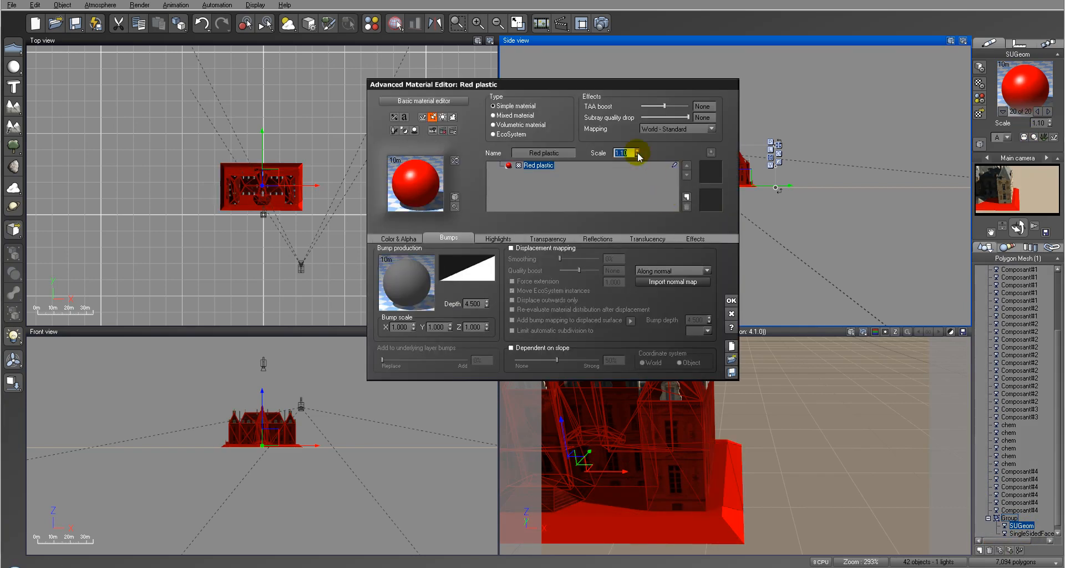
click(731, 302)
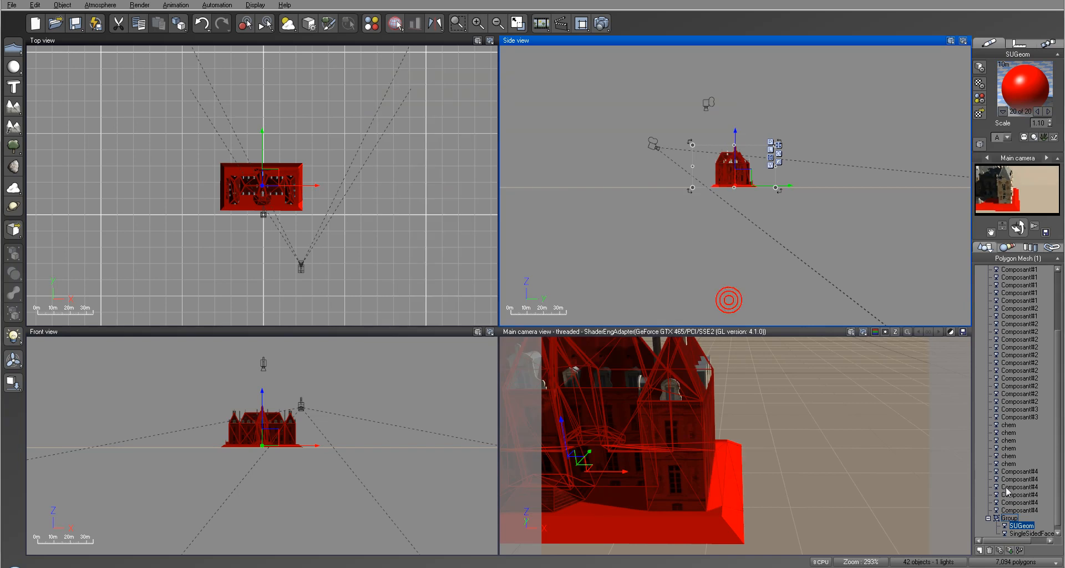
Step: Bake the group of SUGeom and SingleSidedFacesGroup into a single polygon mesh using the default mesh resolution
click(1009, 518)
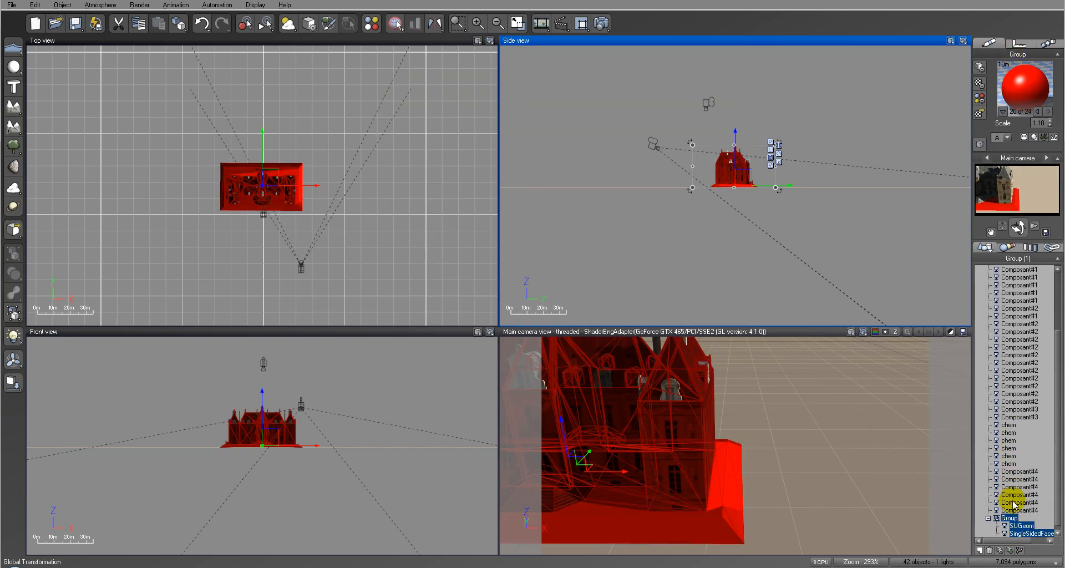
right_click(1013, 520)
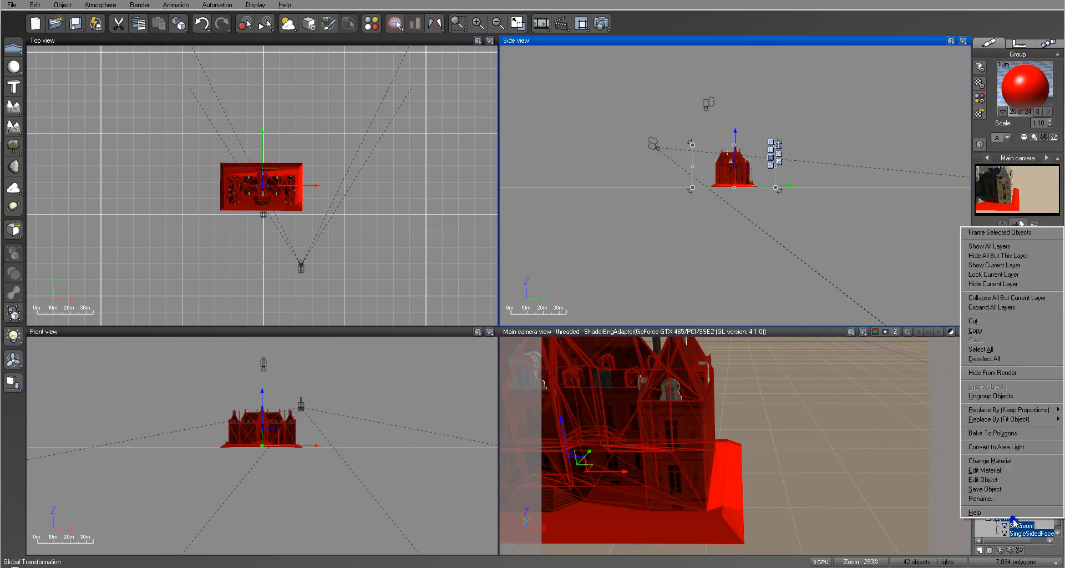
click(1017, 435)
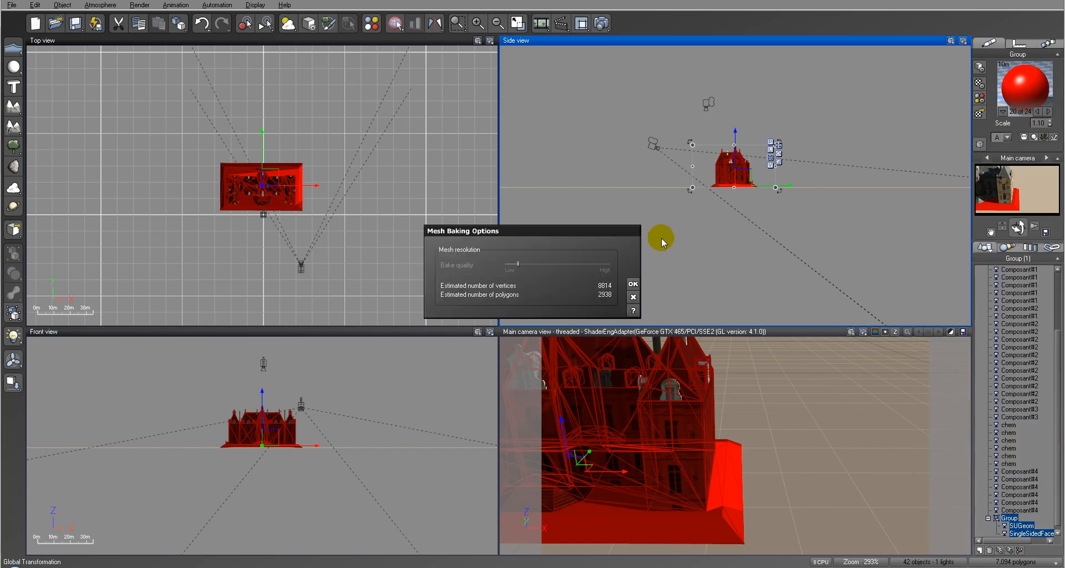
click(633, 285)
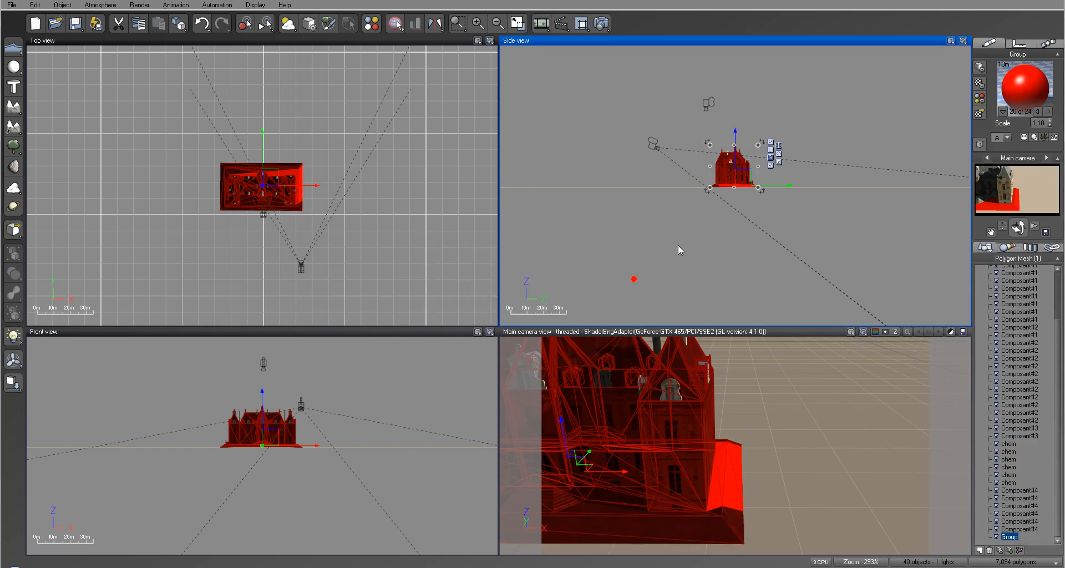
Step: Cycle through all the materials of the baked Group mesh and return to number 20 of 24
click(1037, 111)
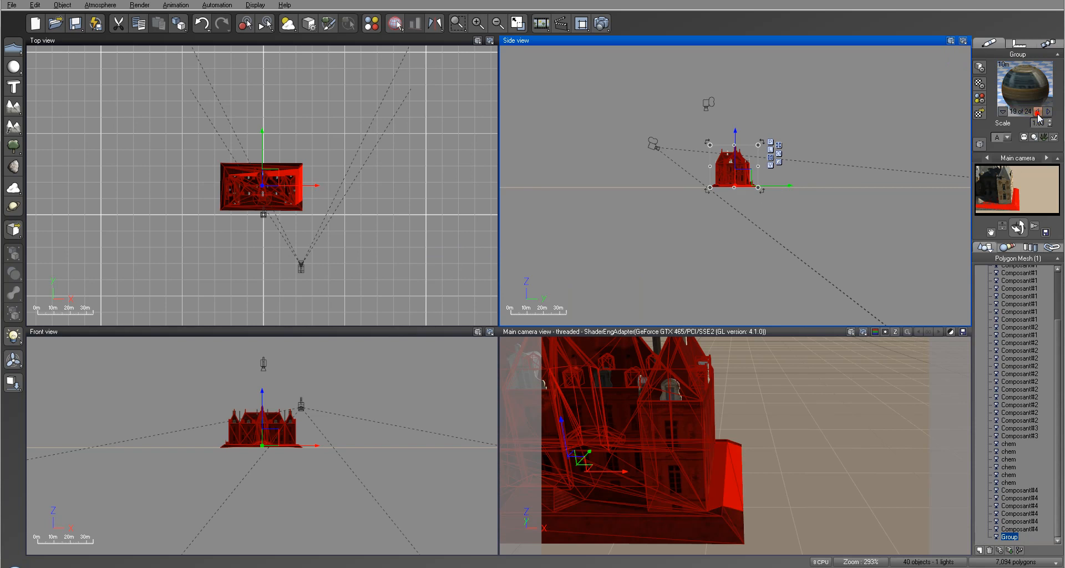
click(1049, 111)
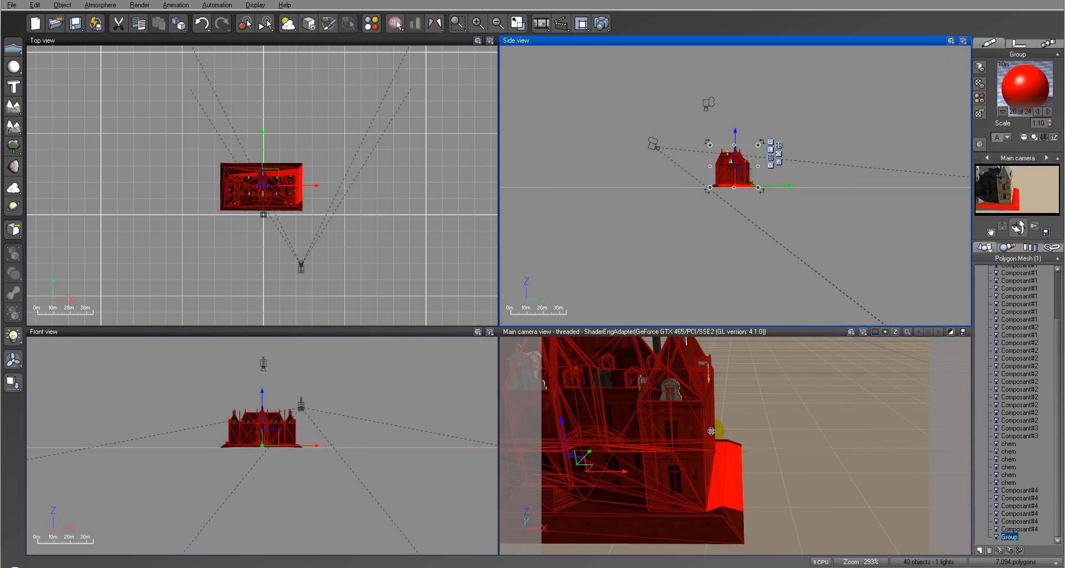
click(1046, 112)
click(1046, 112)
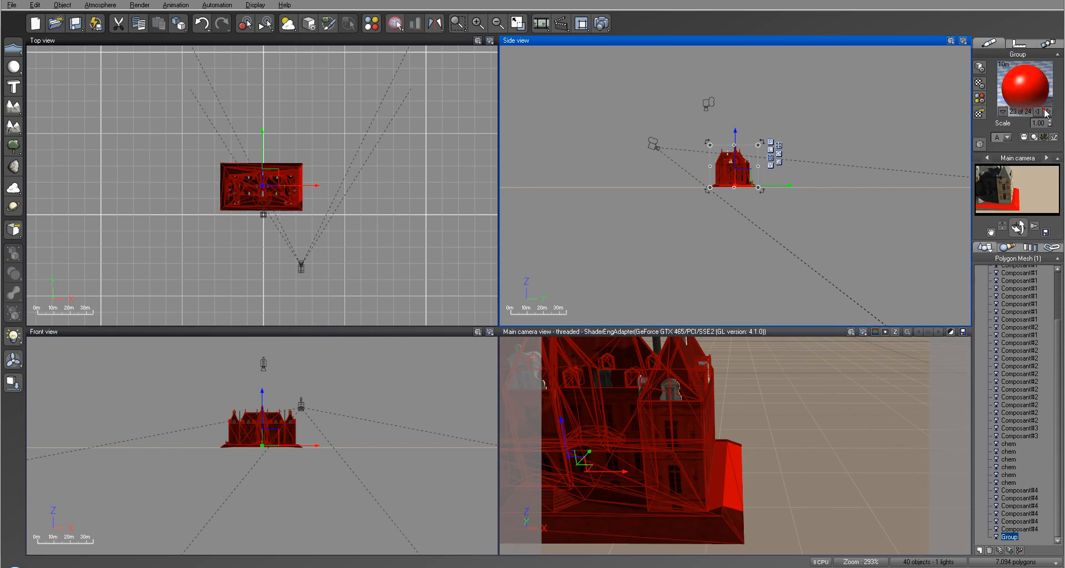
click(1047, 112)
click(1047, 112)
click(1036, 111)
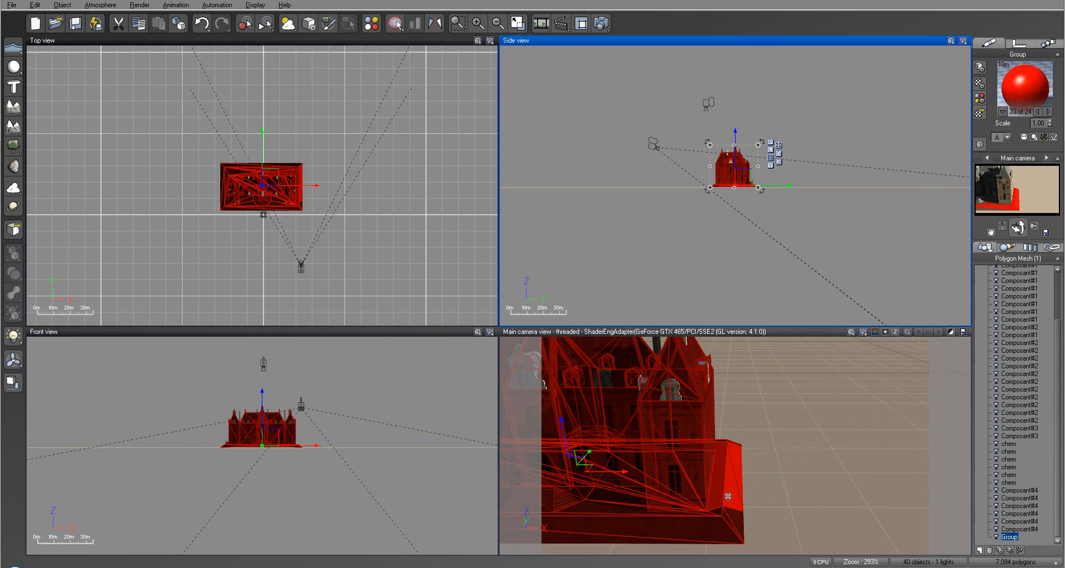
click(1049, 112)
click(1049, 113)
click(1049, 113)
click(1049, 113)
click(1049, 113)
click(1048, 113)
click(1048, 112)
click(1048, 112)
click(1048, 113)
click(1048, 113)
click(1049, 113)
click(1048, 113)
click(1048, 113)
click(1049, 113)
click(1048, 112)
click(1049, 113)
click(1049, 113)
click(1049, 112)
click(1049, 112)
click(1048, 112)
click(1048, 112)
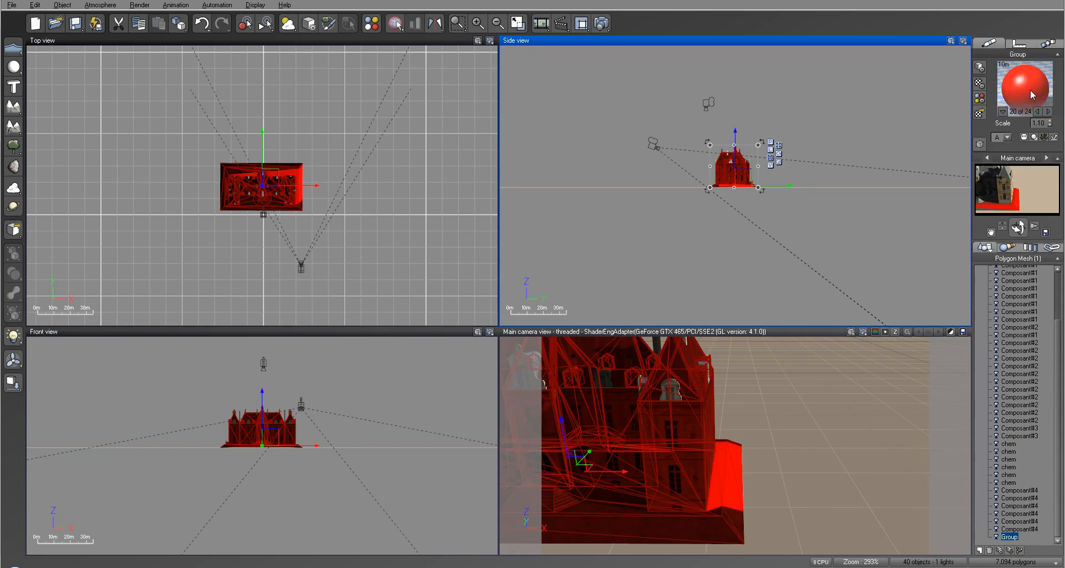
Step: Set the scale of the baked mesh's Red plastic material number 20 to 1
double_click(1030, 89)
double_click(626, 151)
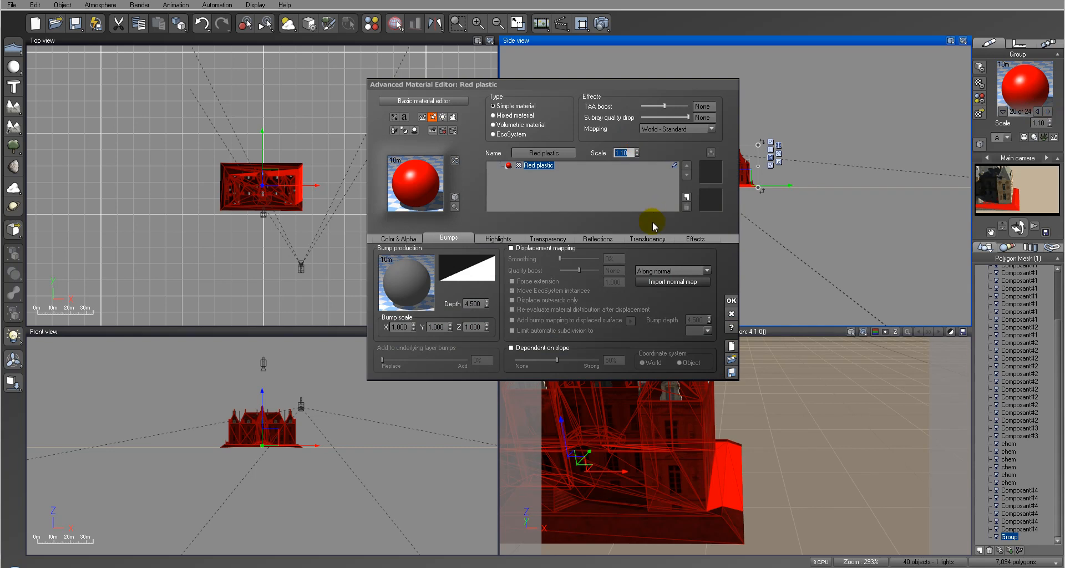
text(1)
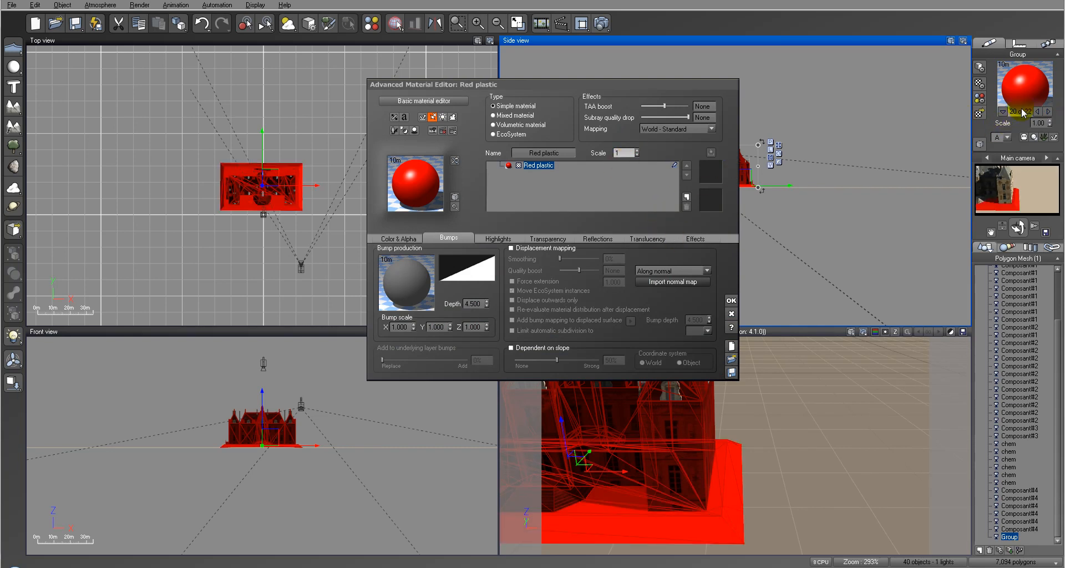
click(735, 299)
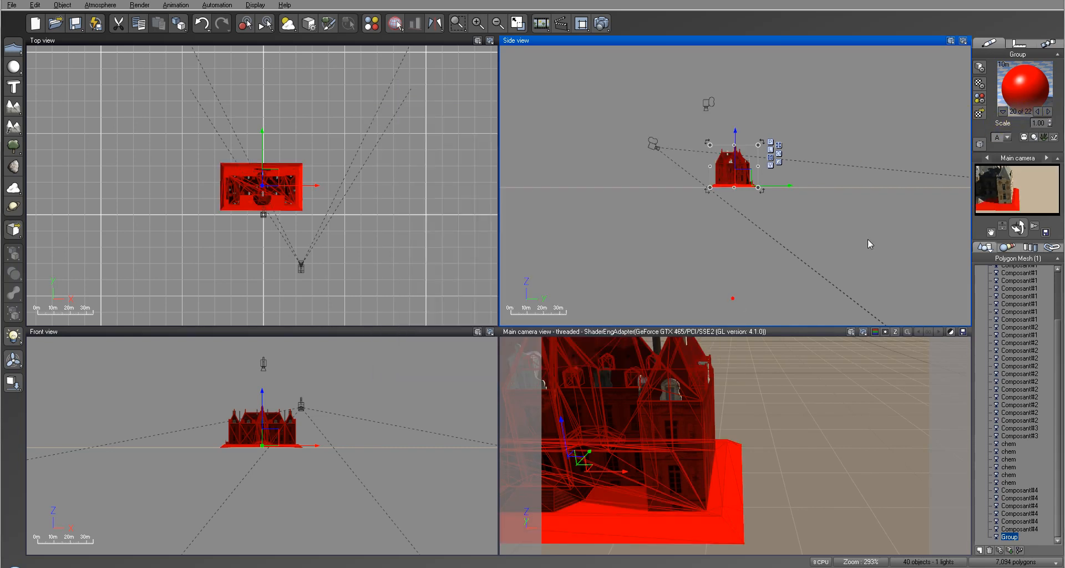
Step: Review the remaining materials of the baked Group mesh and come back to number 20 of 22
click(1048, 112)
click(1048, 112)
click(1048, 111)
click(1048, 112)
click(1048, 111)
click(1048, 111)
click(1048, 111)
click(1048, 112)
click(1048, 112)
click(1048, 112)
click(1048, 112)
click(1048, 112)
click(1048, 112)
click(1048, 111)
click(1048, 111)
click(1048, 112)
click(1048, 112)
click(1048, 112)
click(1049, 112)
click(1048, 111)
click(1048, 111)
click(1048, 112)
Step: Replace the Group mesh's Red plastic material with Dark Concret from the SuperPack Buildings collection
click(980, 114)
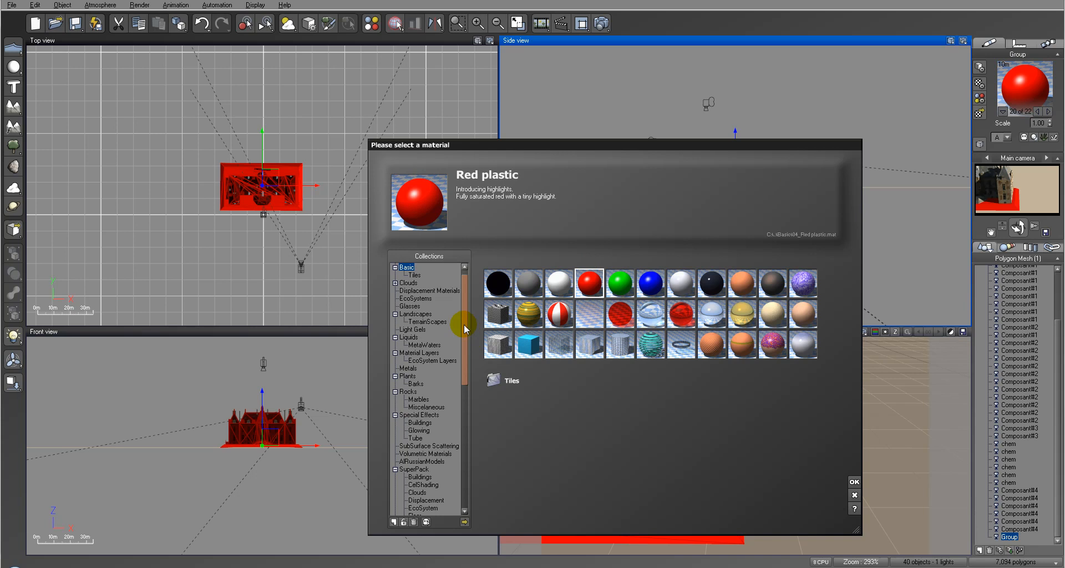
drag(464, 329, 464, 395)
click(420, 298)
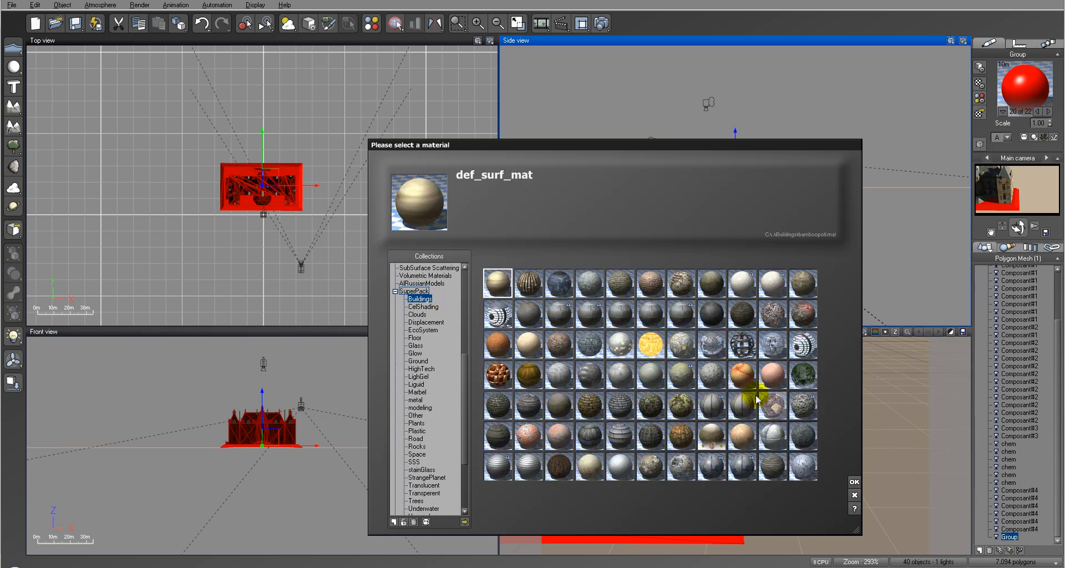
click(713, 309)
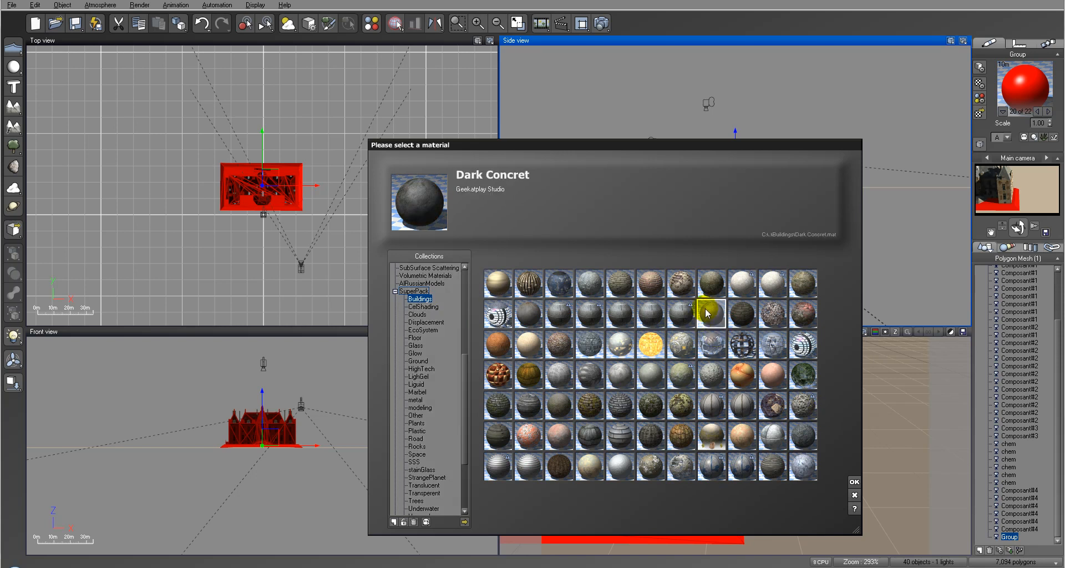
click(855, 482)
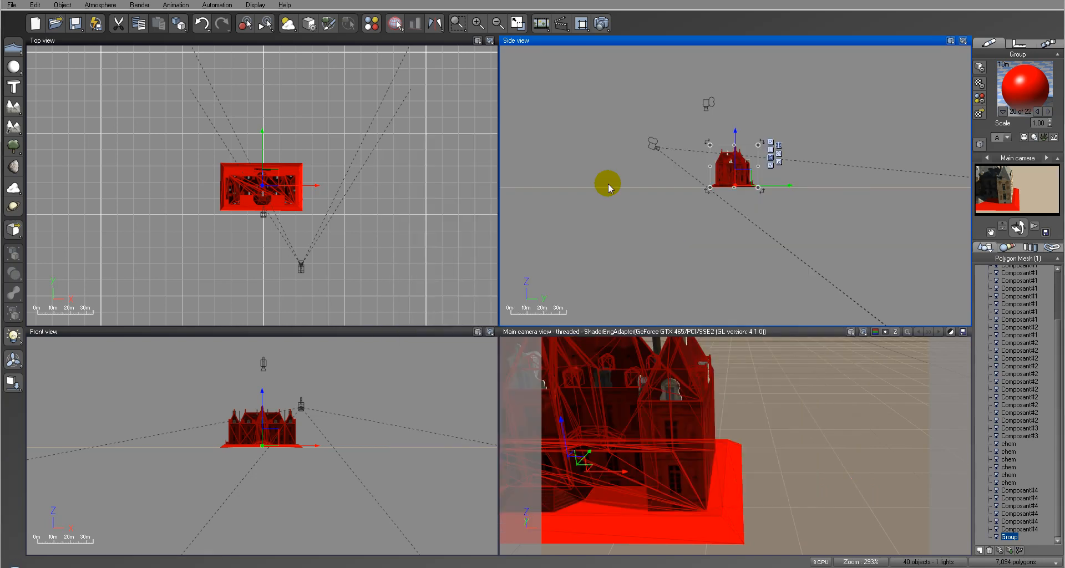
Step: Render the main camera view to check the Dark Concret material, and close the render display
click(602, 23)
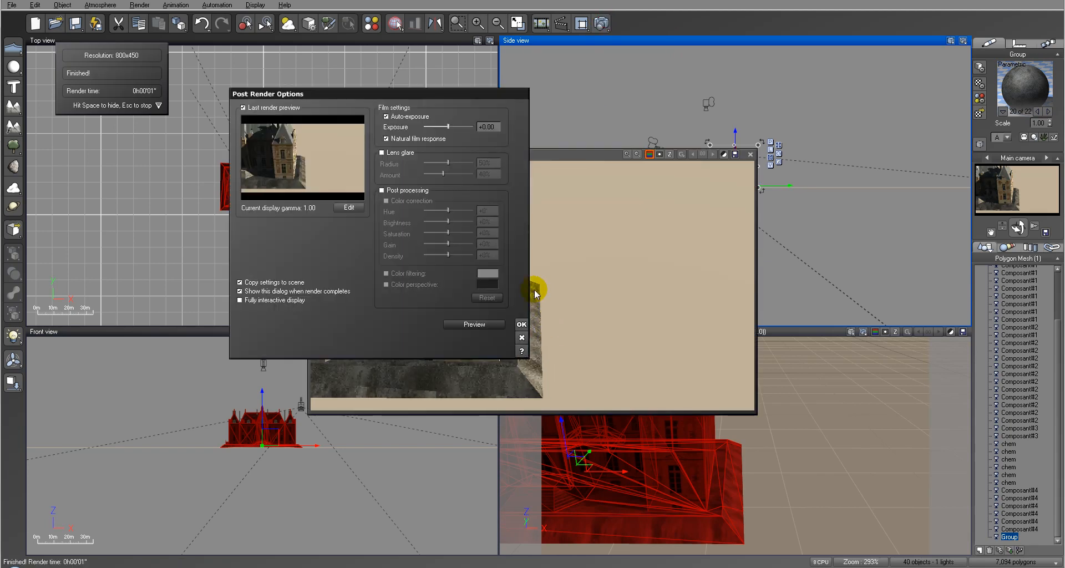
click(521, 324)
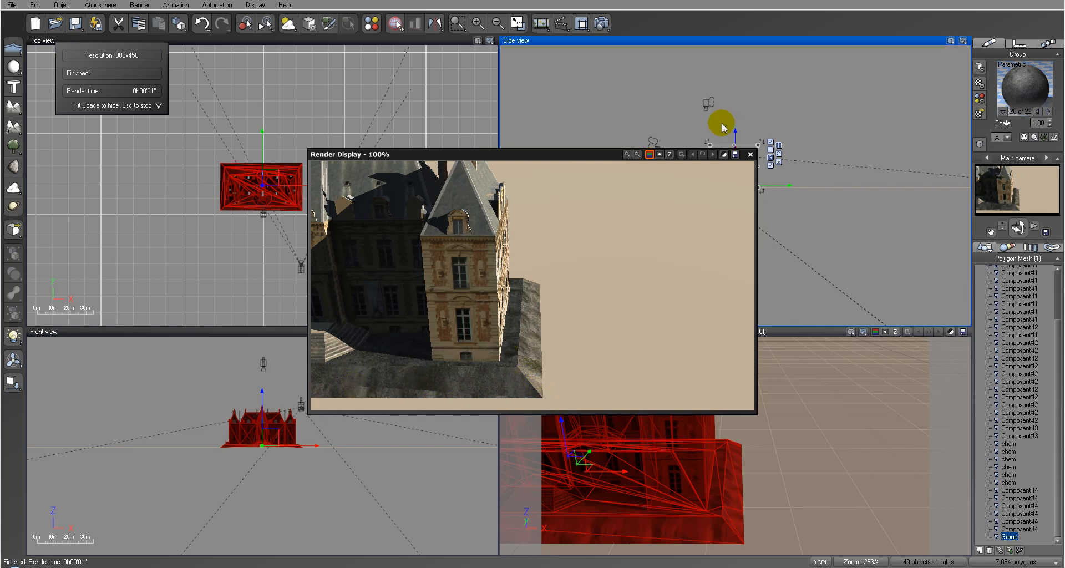
click(750, 154)
Step: Open the Dark Concret material for editing and browse the material collections, keeping Dark Concret as the choice
double_click(1021, 88)
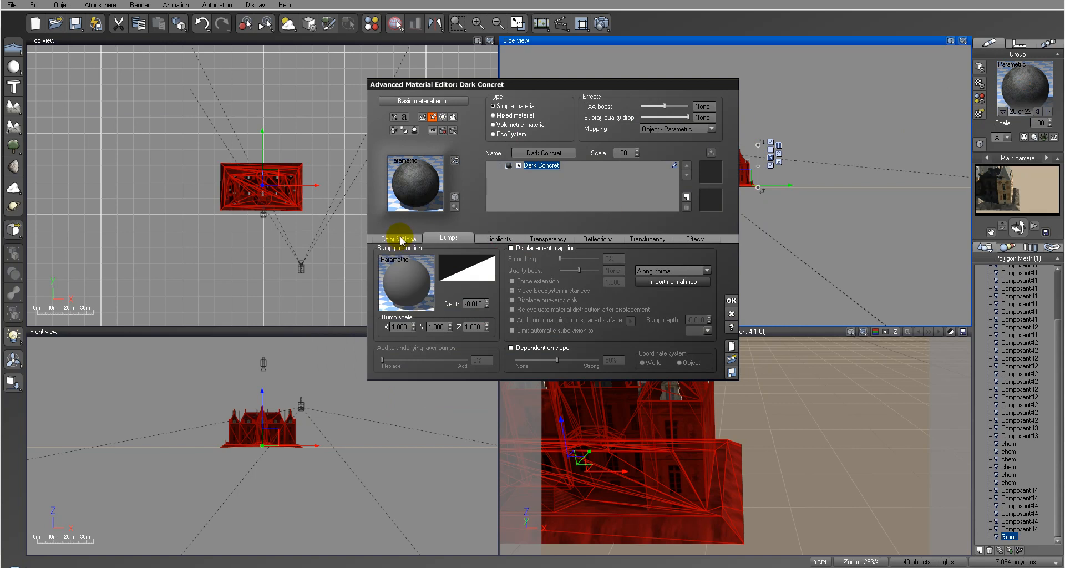
click(413, 175)
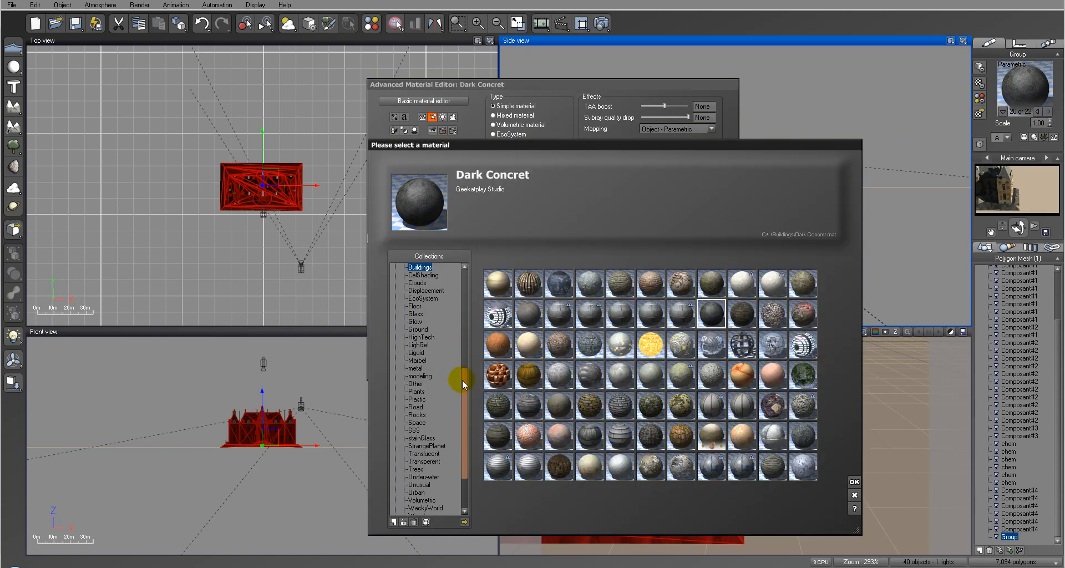
drag(463, 380, 464, 400)
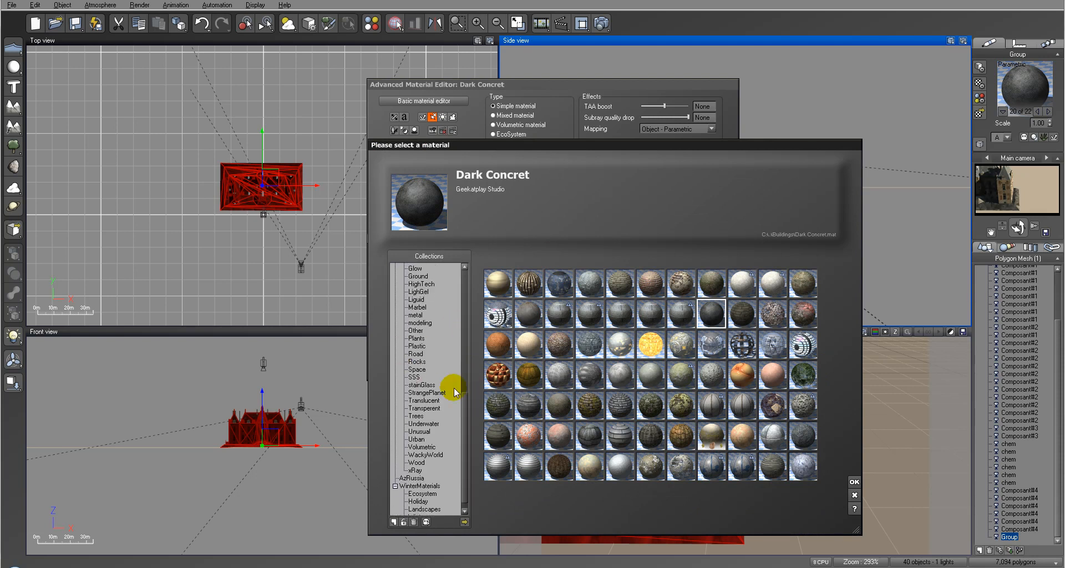
drag(464, 406, 468, 355)
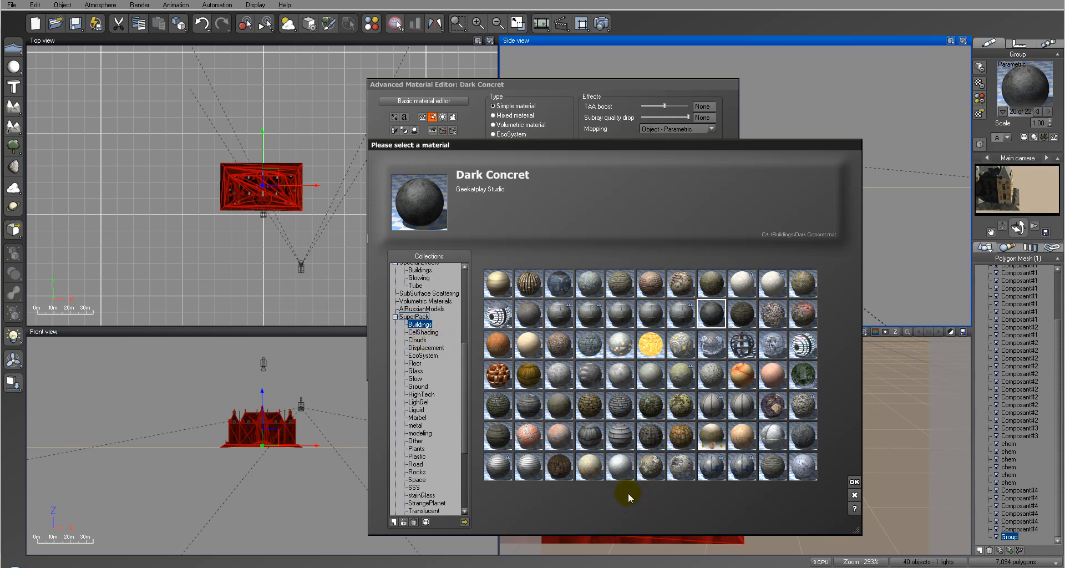
click(854, 482)
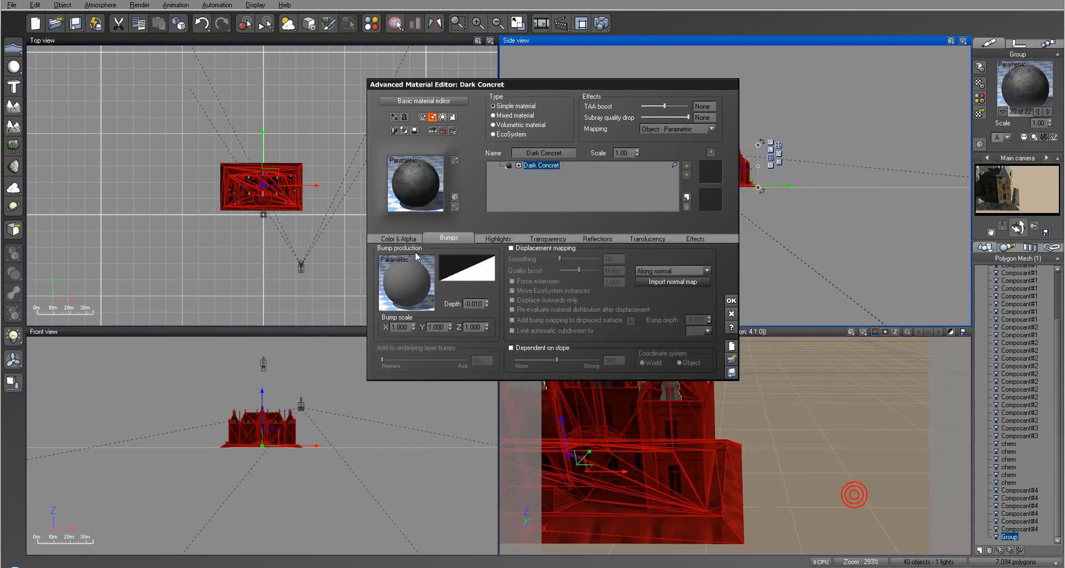
Step: Load the Cactus Motel bitmap as the mapped colour picture of the Dark Concret material
click(402, 237)
click(481, 353)
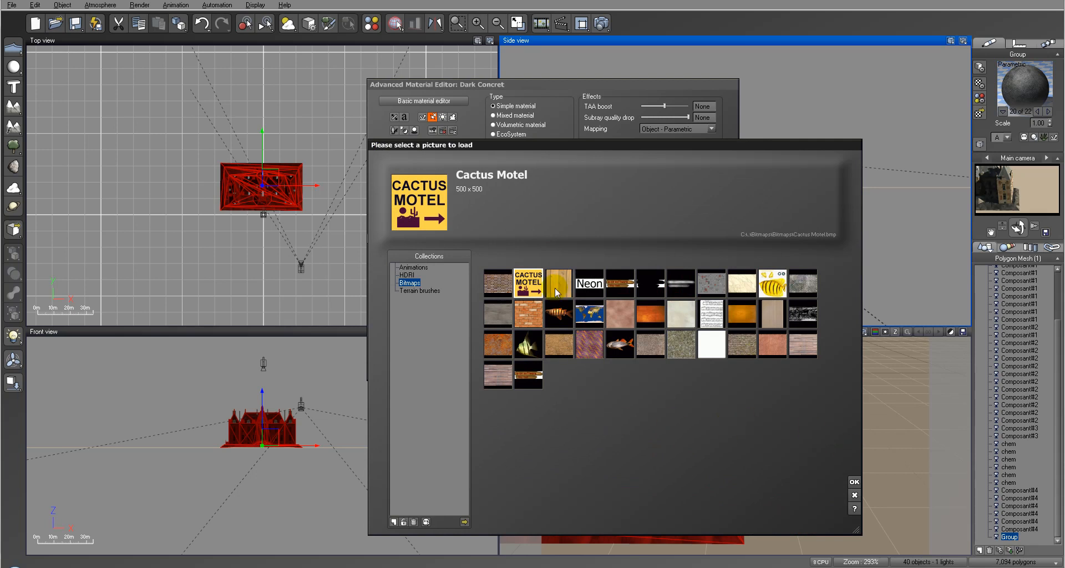
click(854, 482)
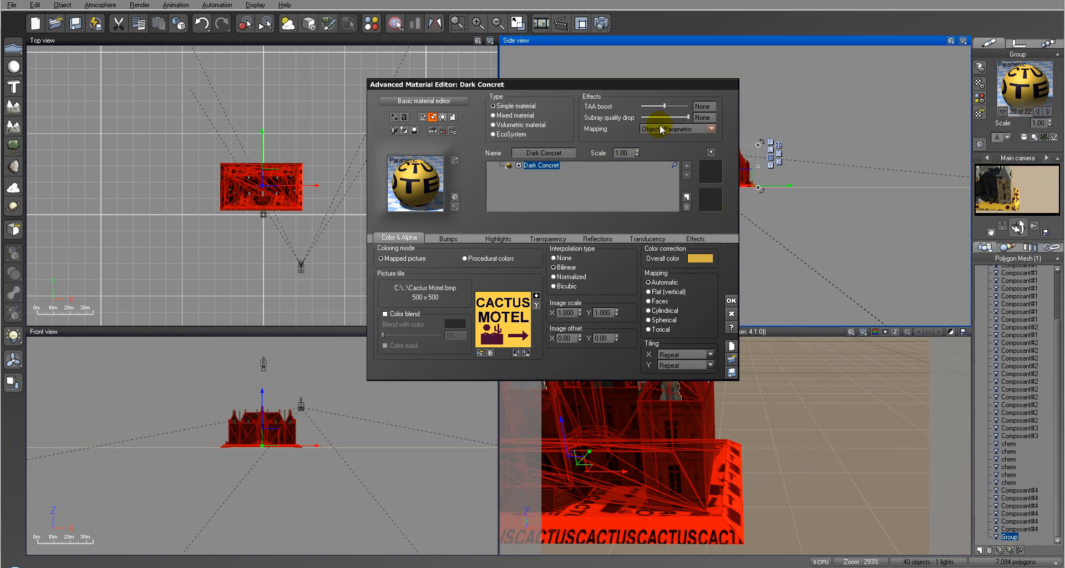
Step: Set the material's mapping to Object - Standard and render the scene to check the texture placement
click(712, 130)
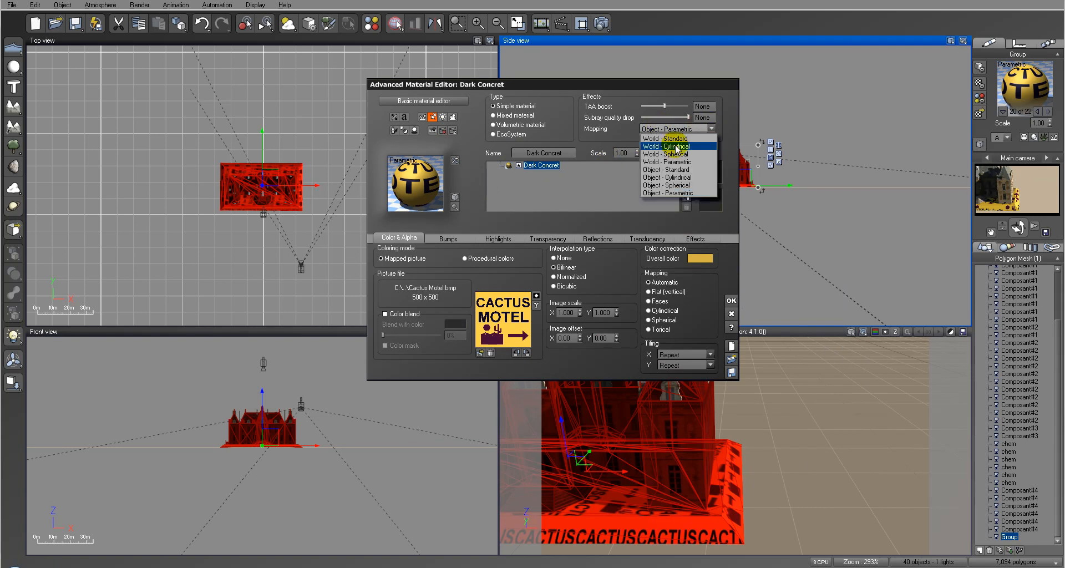
click(678, 171)
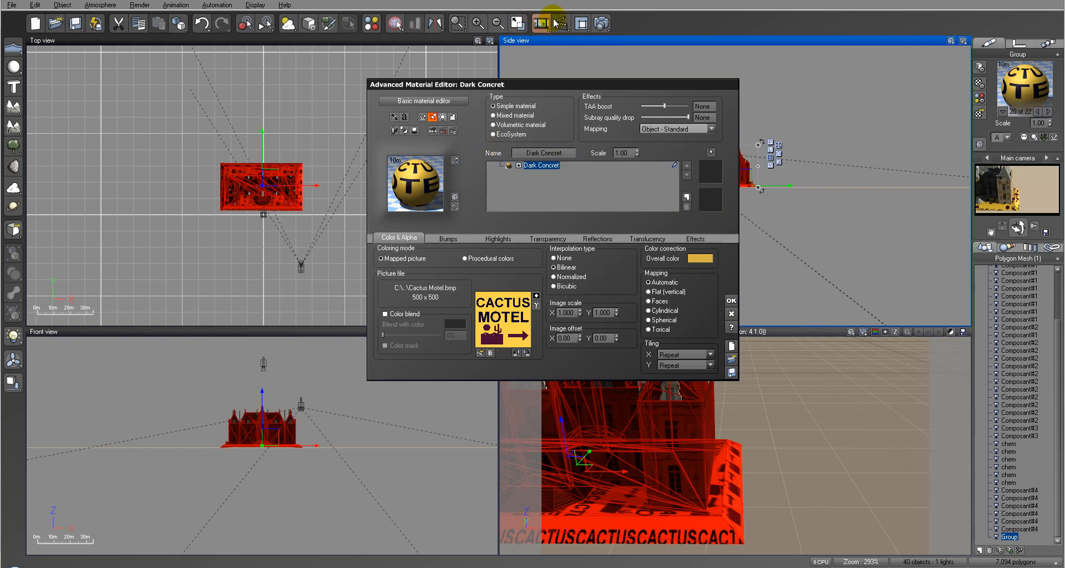
click(601, 22)
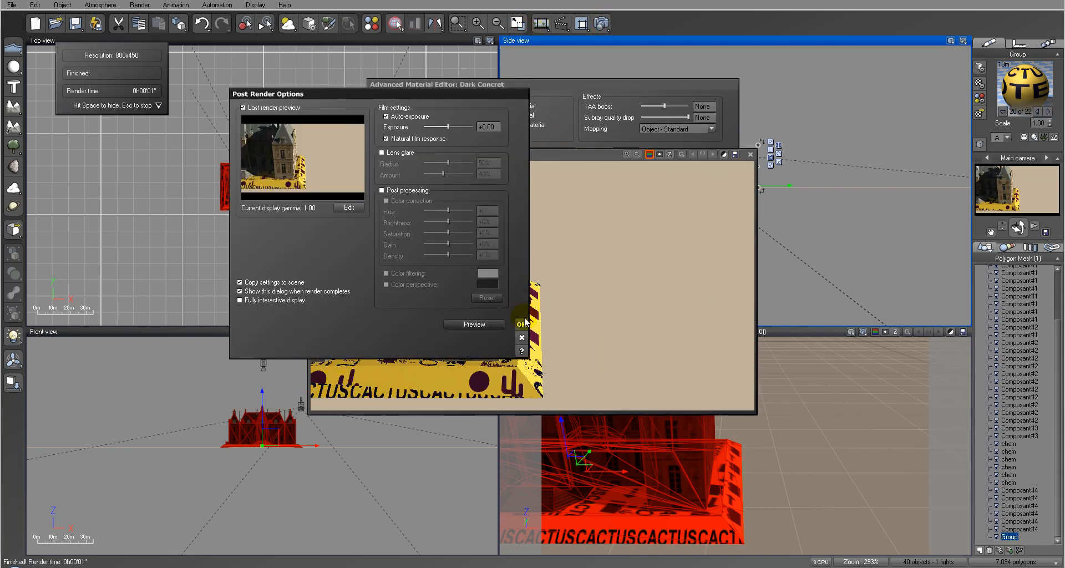
click(522, 323)
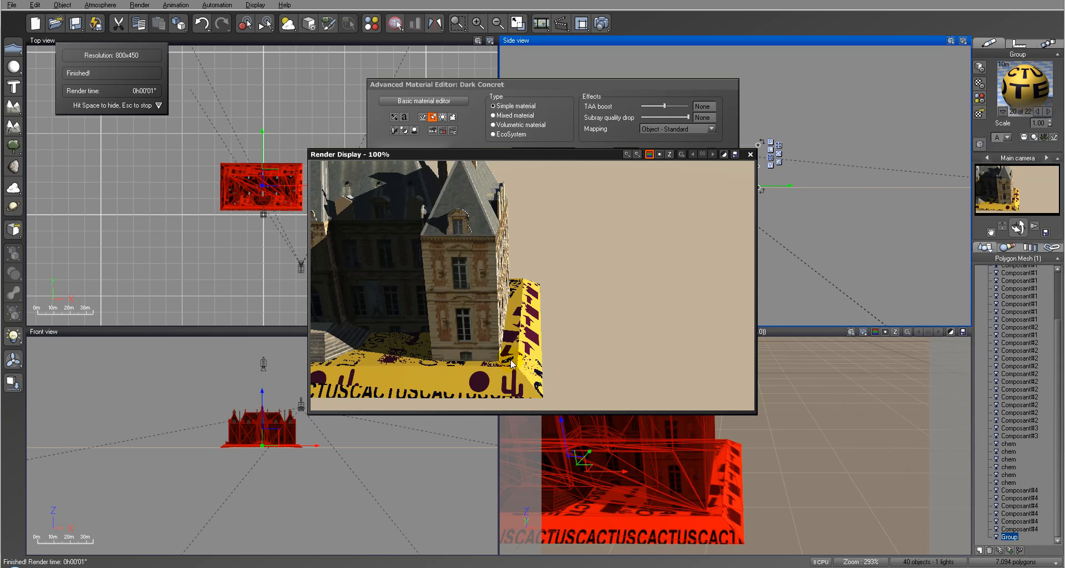
click(752, 156)
Step: Set the material's mapping to World - Standard, and render the scene to compare the texture placement
click(682, 129)
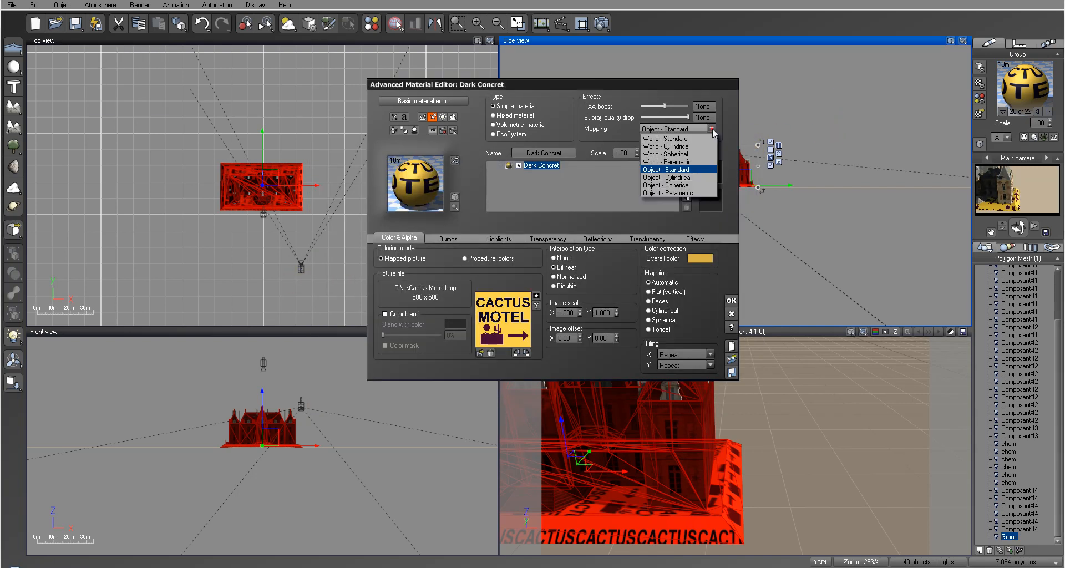
click(679, 139)
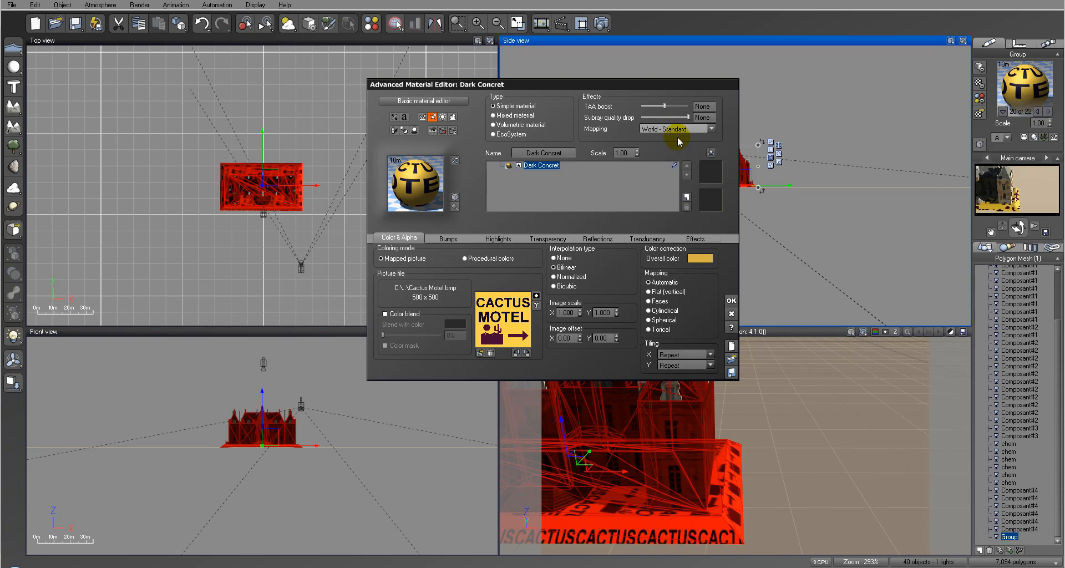
click(1014, 178)
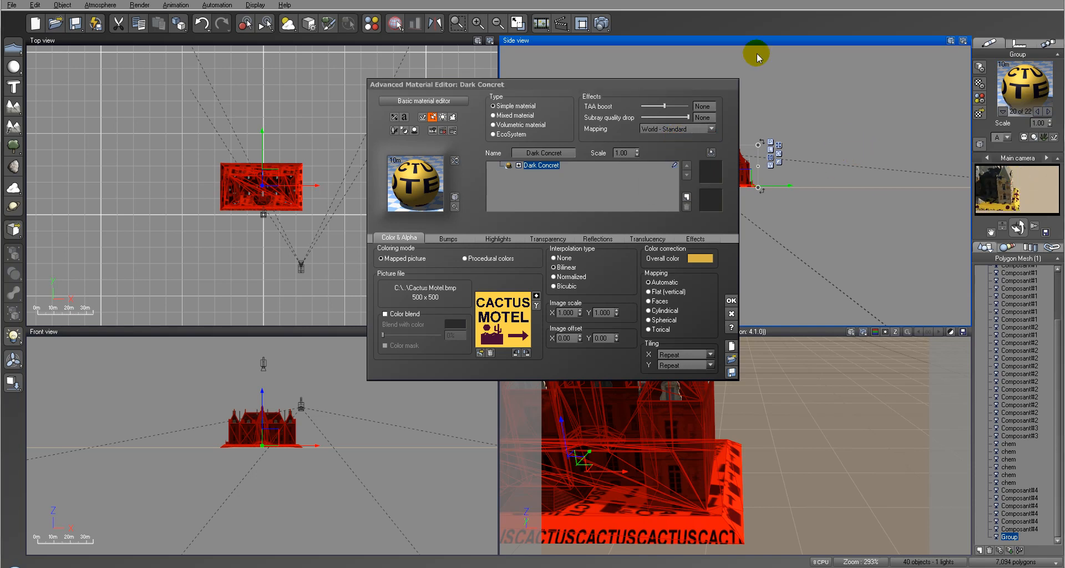
click(602, 24)
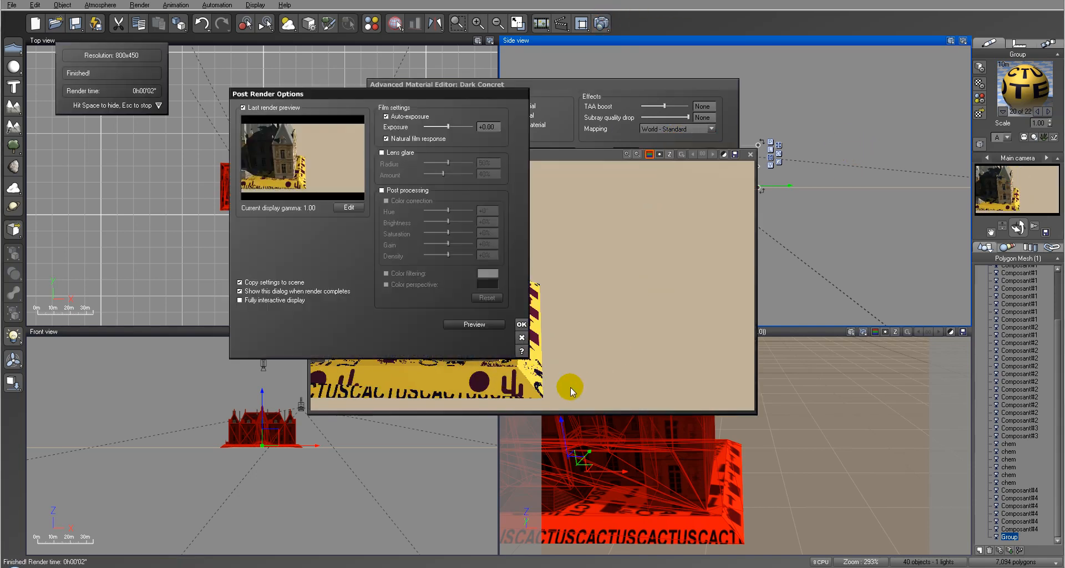
click(518, 323)
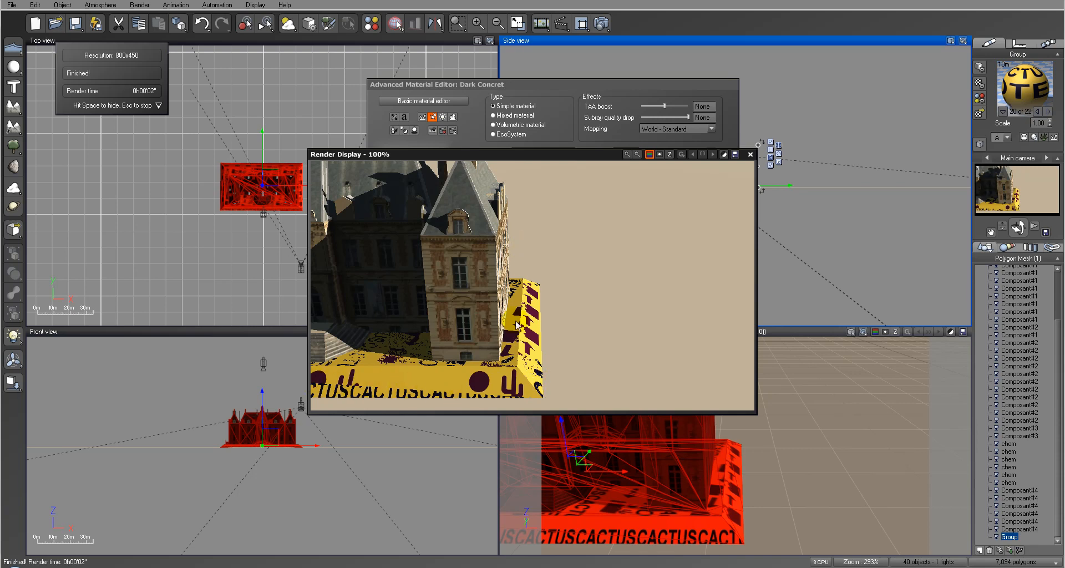
click(750, 154)
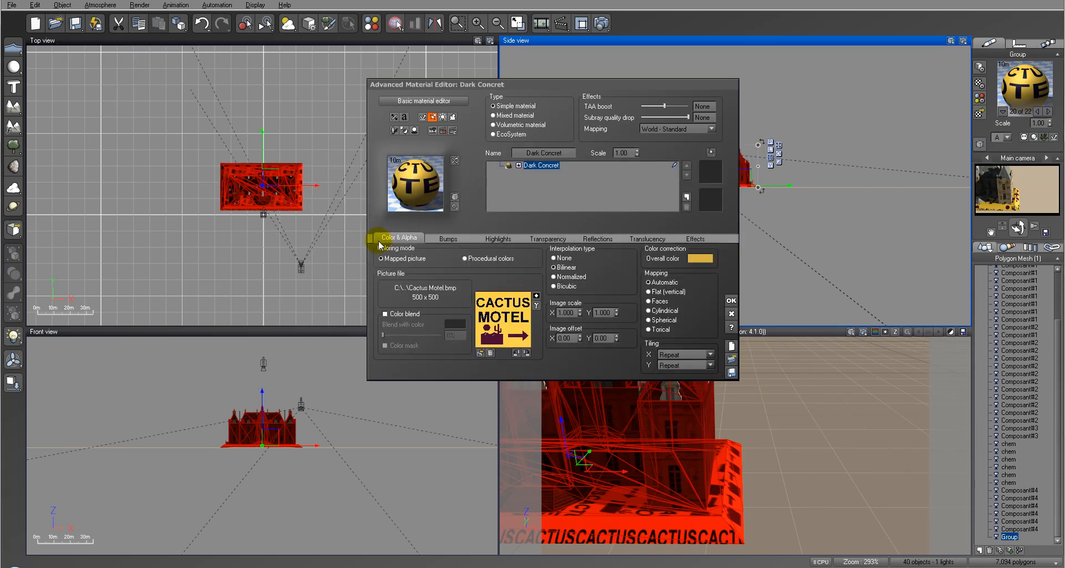
Step: Replace the Dark Concret material with BlueWall from the SuperPack Buildings collection
click(408, 197)
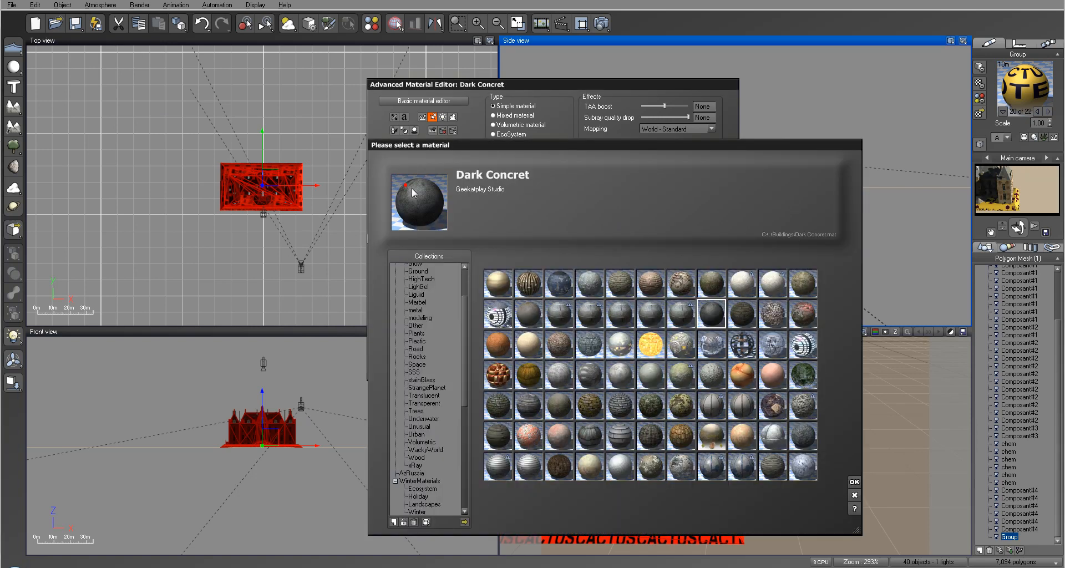
scroll(464, 372, up, 9)
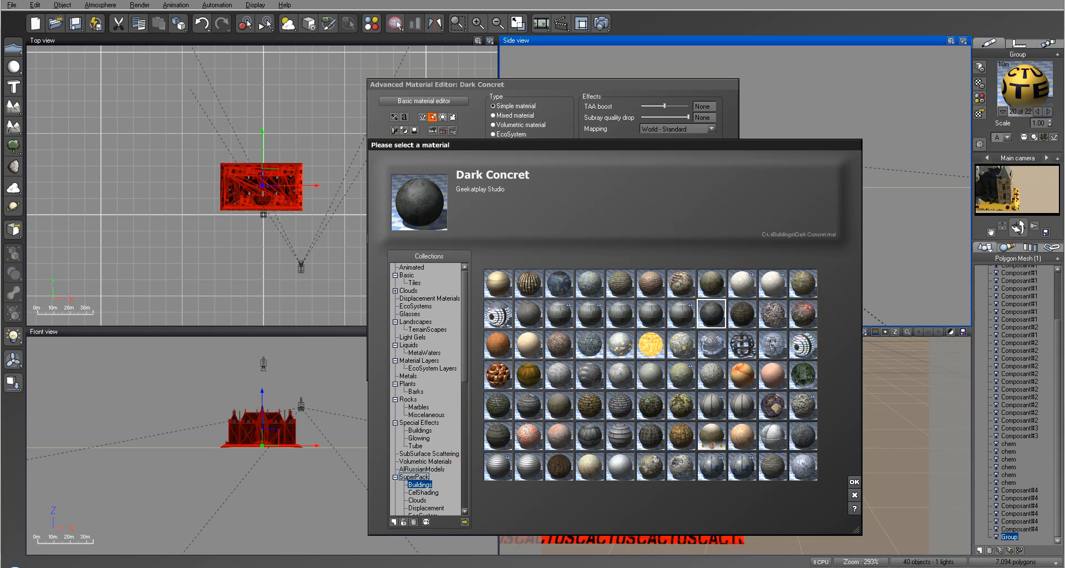
click(590, 283)
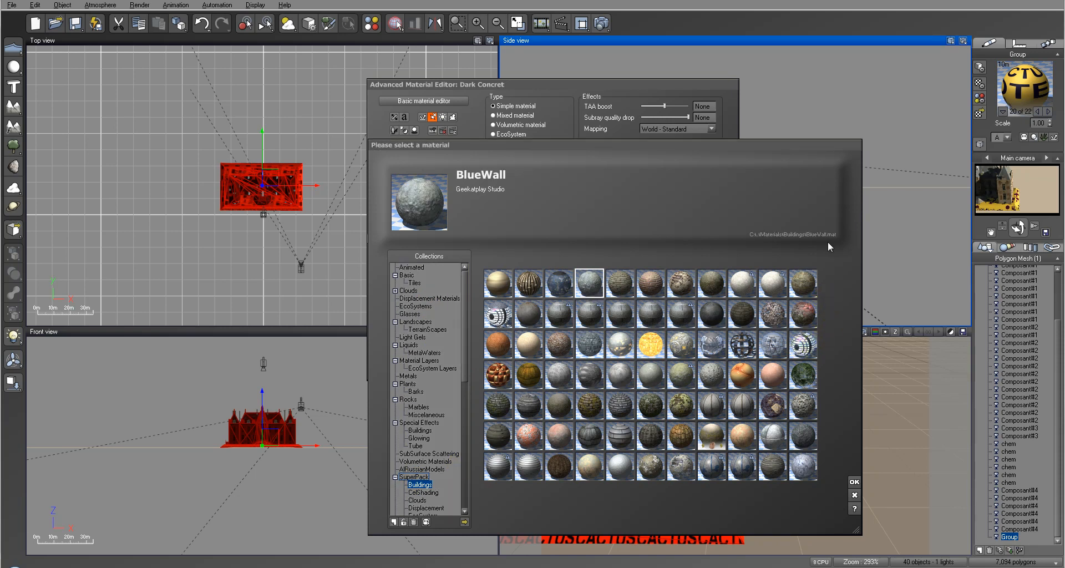
click(854, 482)
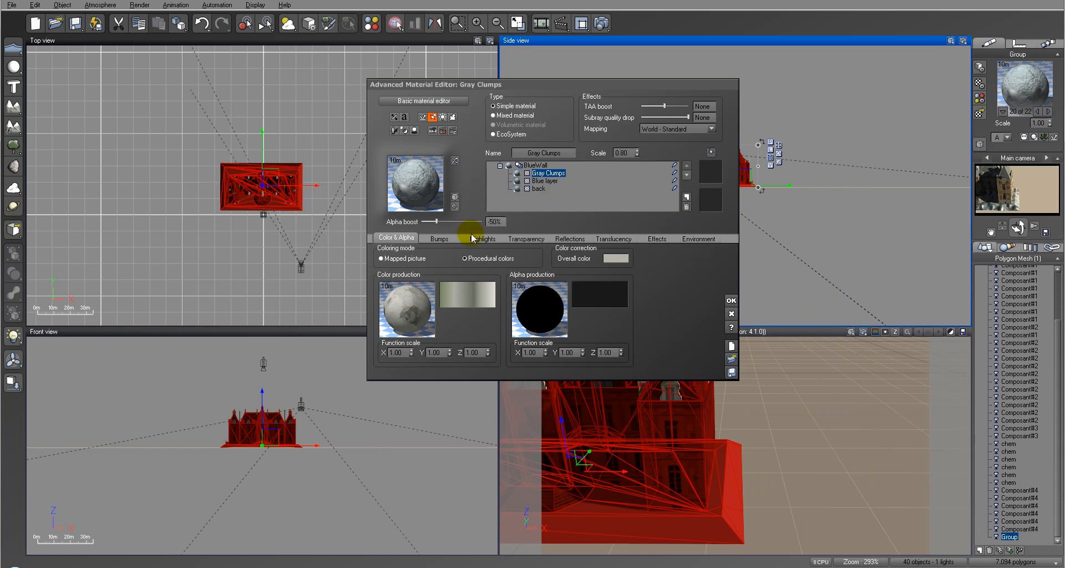
Step: Inspect BlueWall's back and Blue layer settings, and render the scene to check the material on the base
click(537, 189)
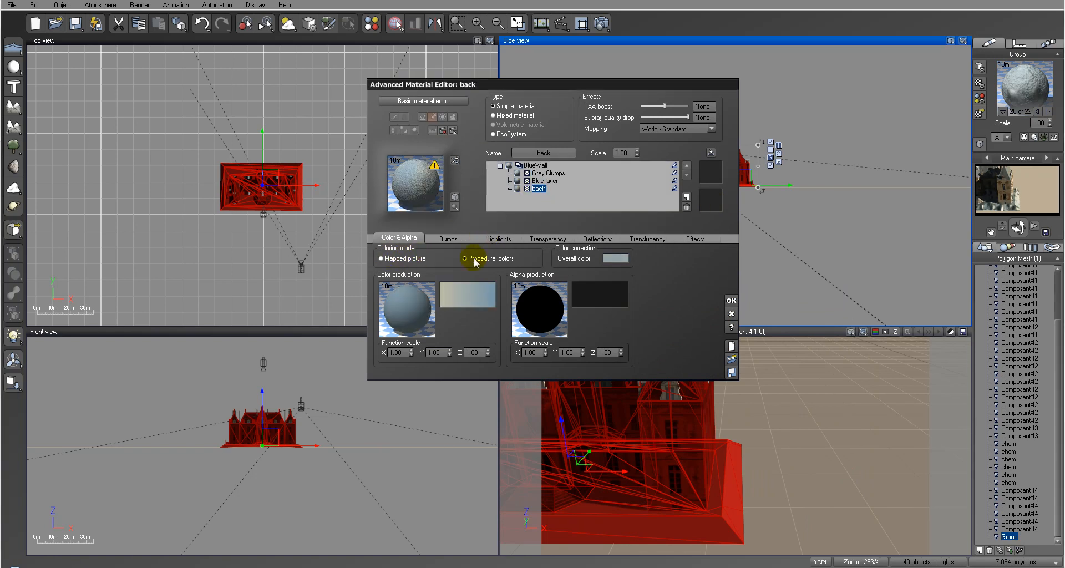
click(545, 181)
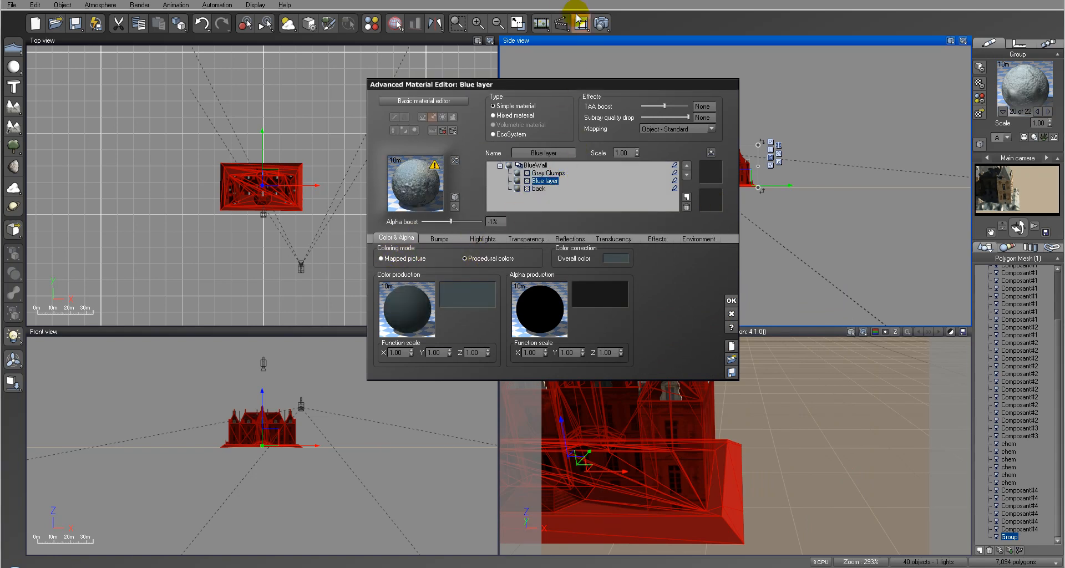
click(601, 23)
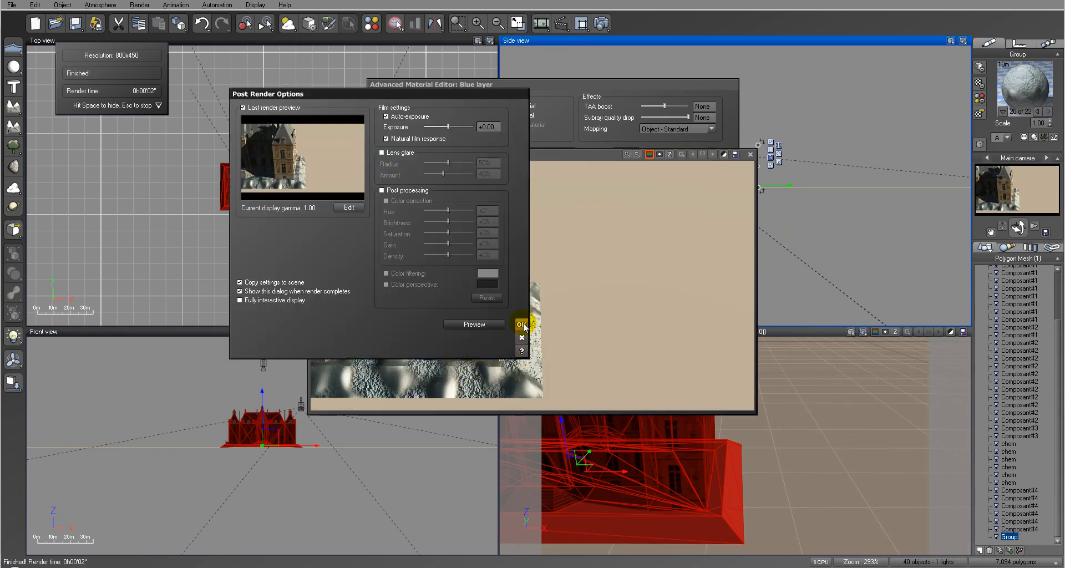
click(523, 325)
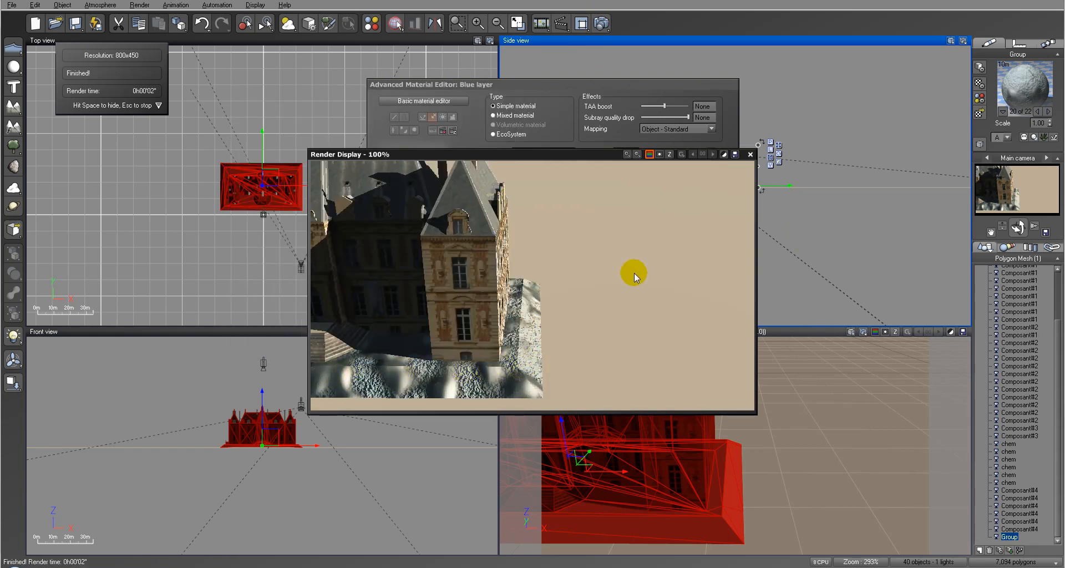
click(750, 155)
Step: Reduce the scale of BlueWall's back and Blue layer layers, and set the Gray Clumps layer's scale to 0.20
click(536, 188)
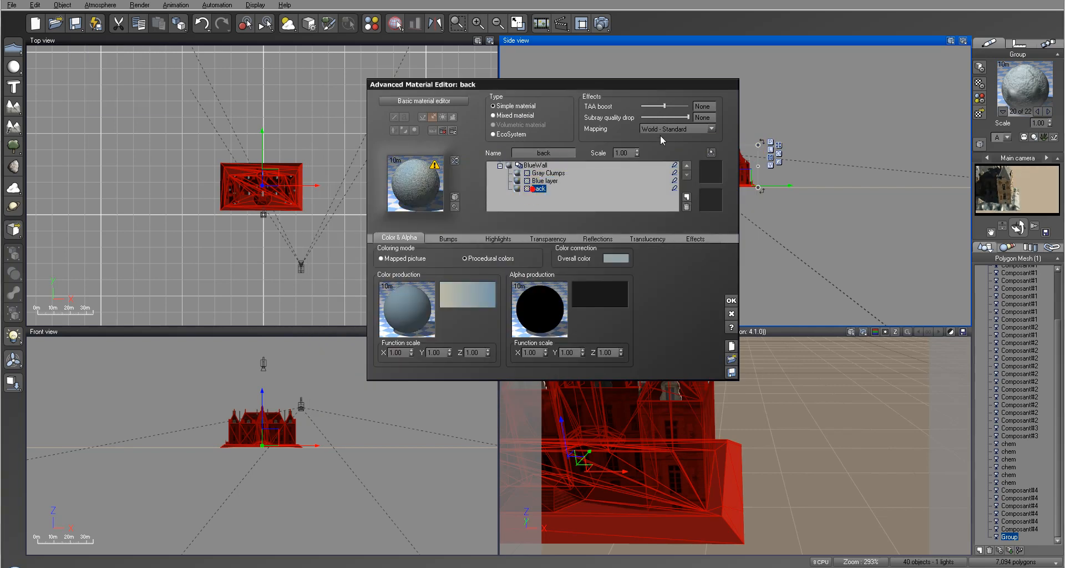
drag(638, 154, 638, 166)
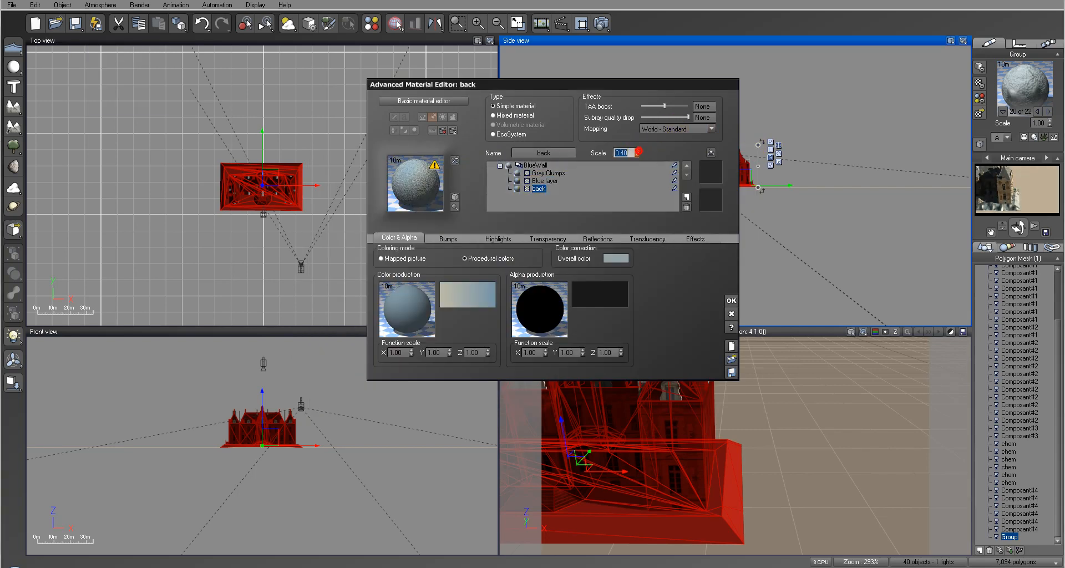
click(544, 181)
click(637, 152)
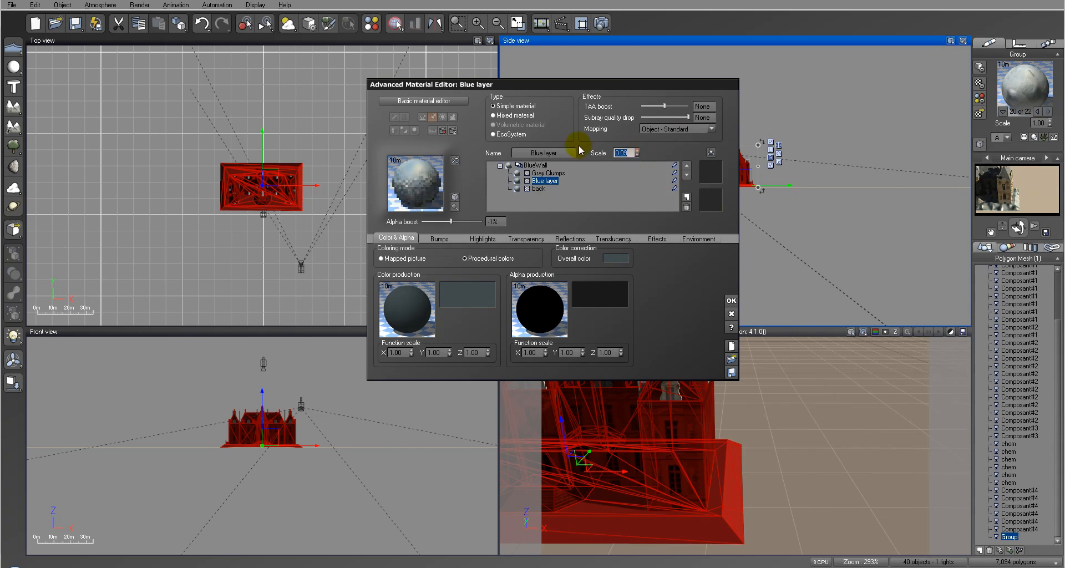
click(544, 173)
drag(637, 155, 637, 172)
Step: Render the scene to check the rescaled BlueWall texture on the chateau's base
click(602, 24)
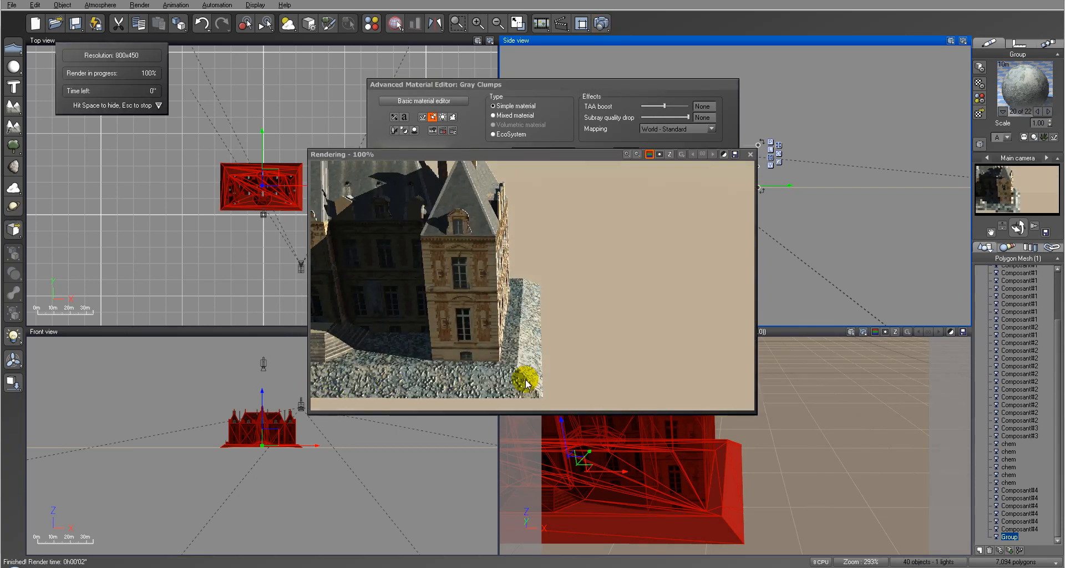
click(518, 326)
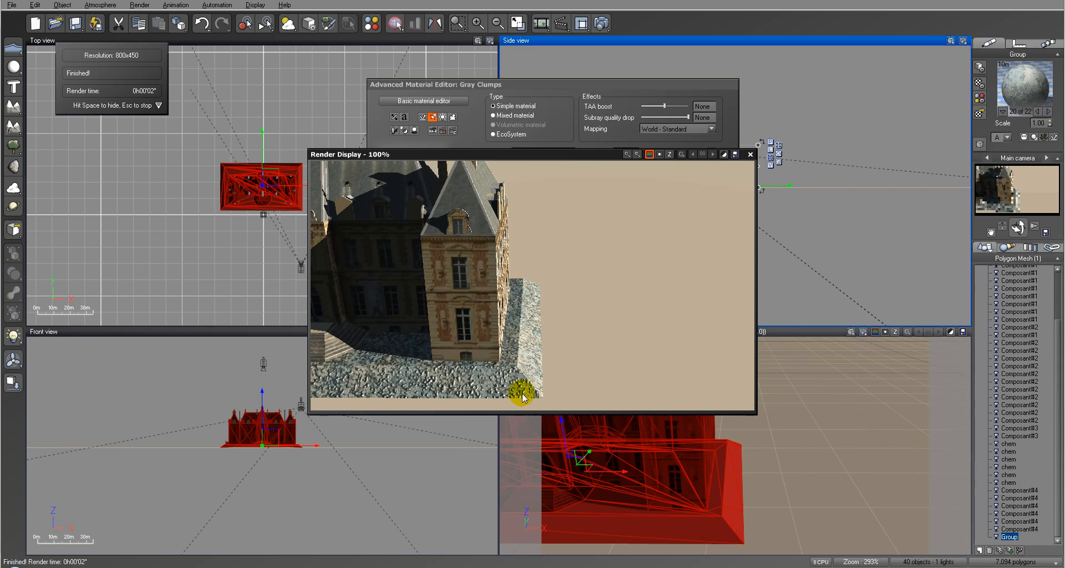
click(750, 155)
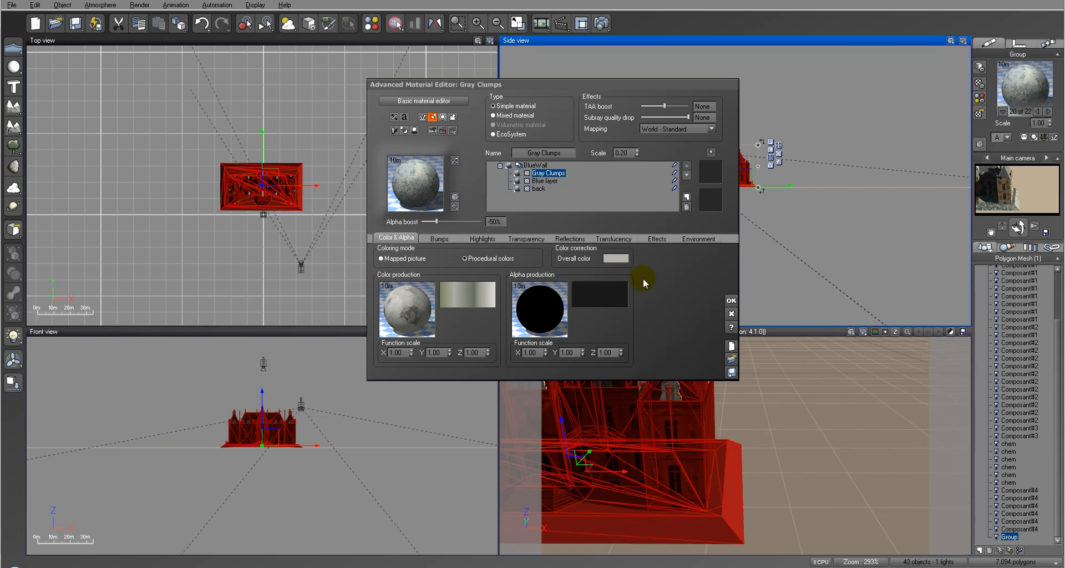
Step: Discard the BlueWall edits, reopen the Dark Concret material, and load gr.jpg as its mapped colour picture
click(816, 290)
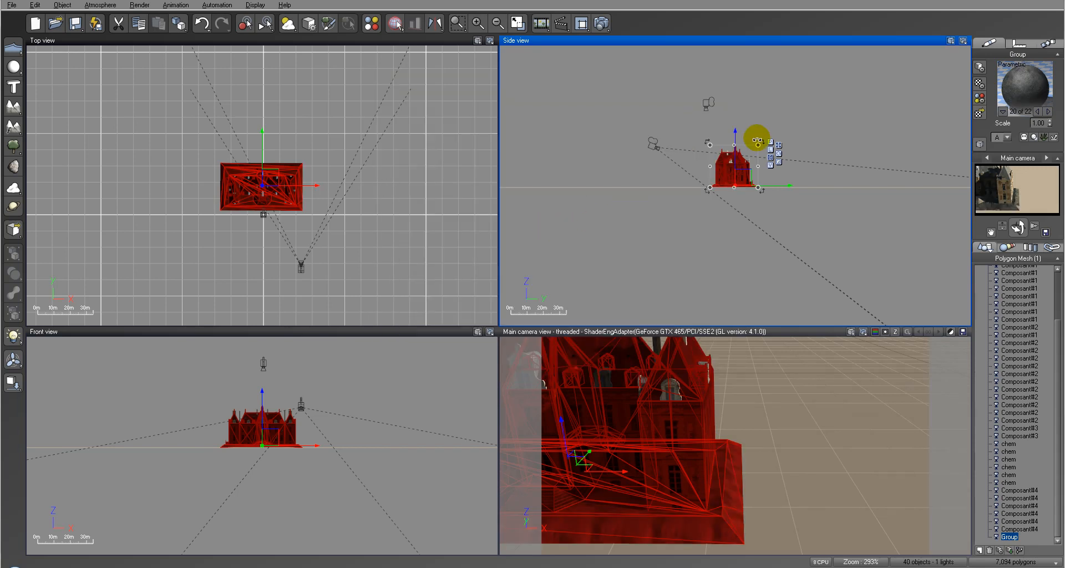
drag(737, 137, 704, 154)
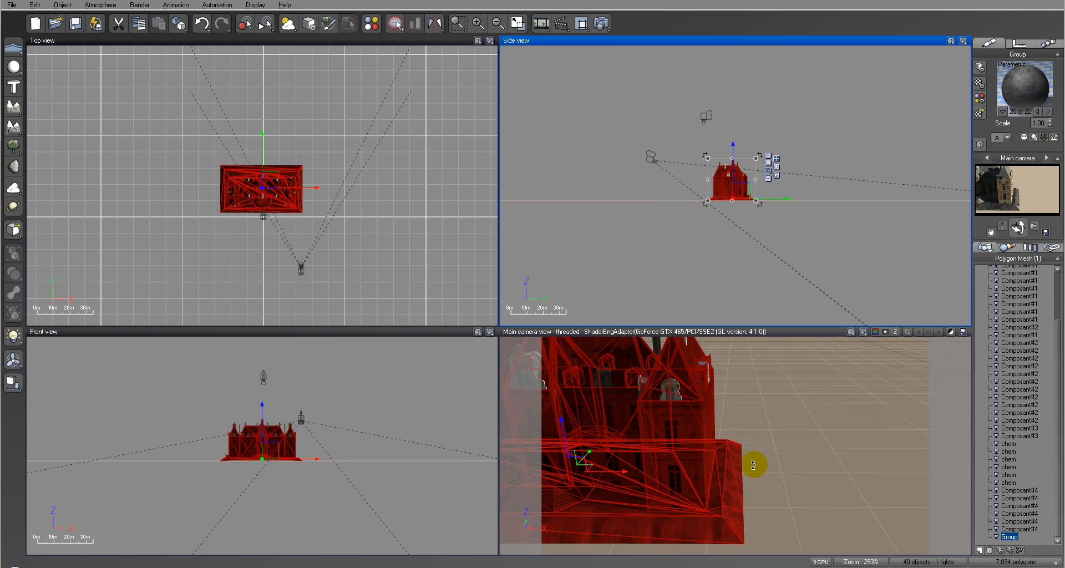
click(1019, 82)
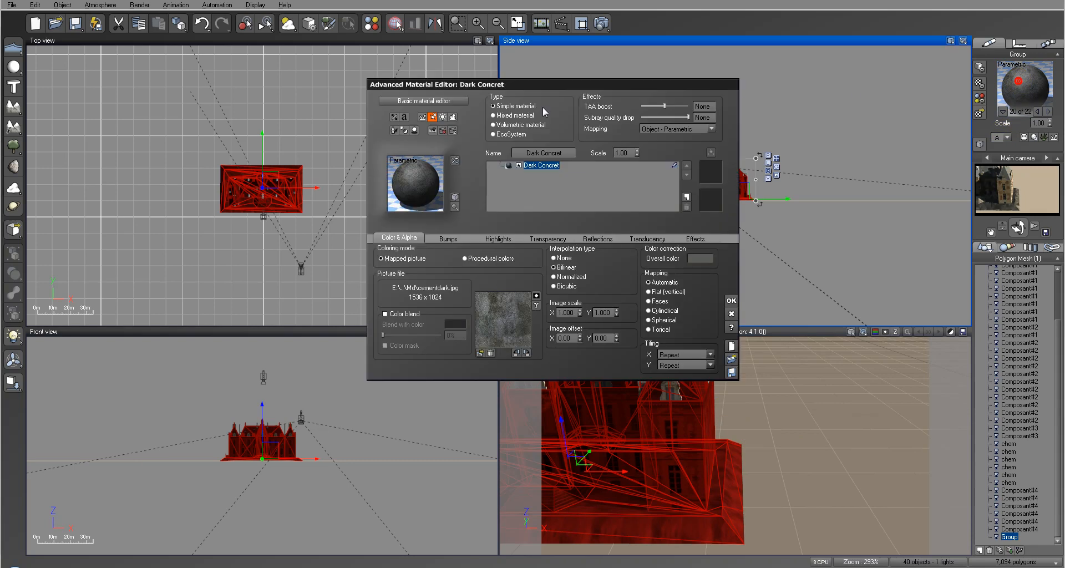
click(478, 352)
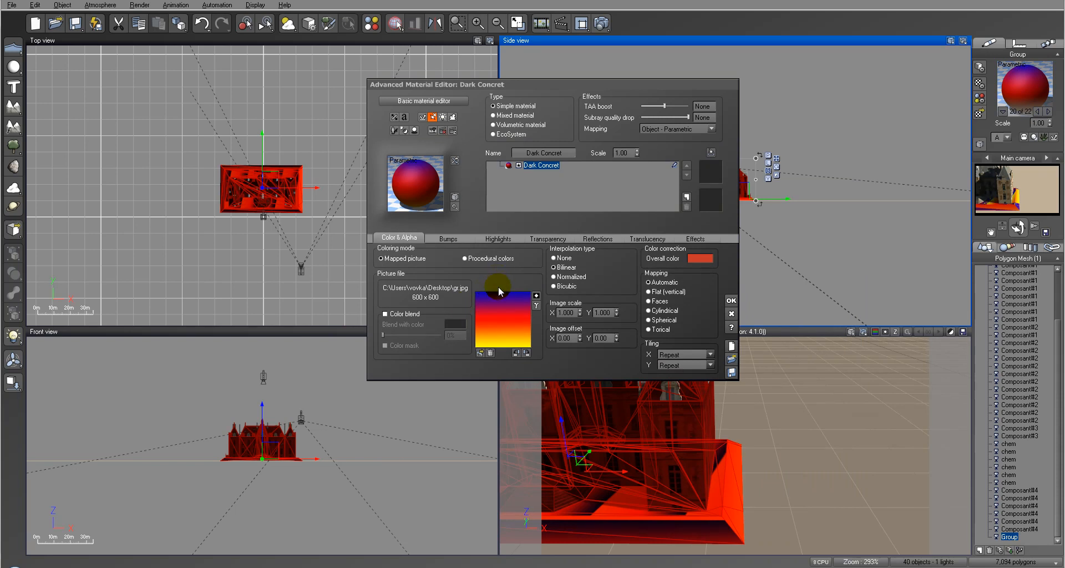
Step: Render the scene to examine how the gradient picture maps onto the base with Object - Parametric mapping
click(601, 23)
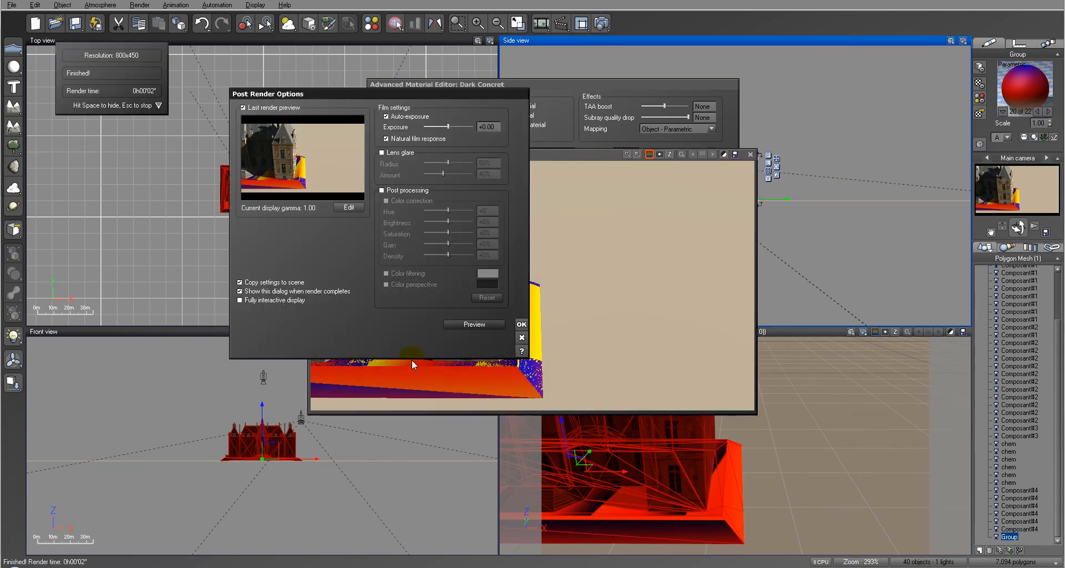
click(524, 321)
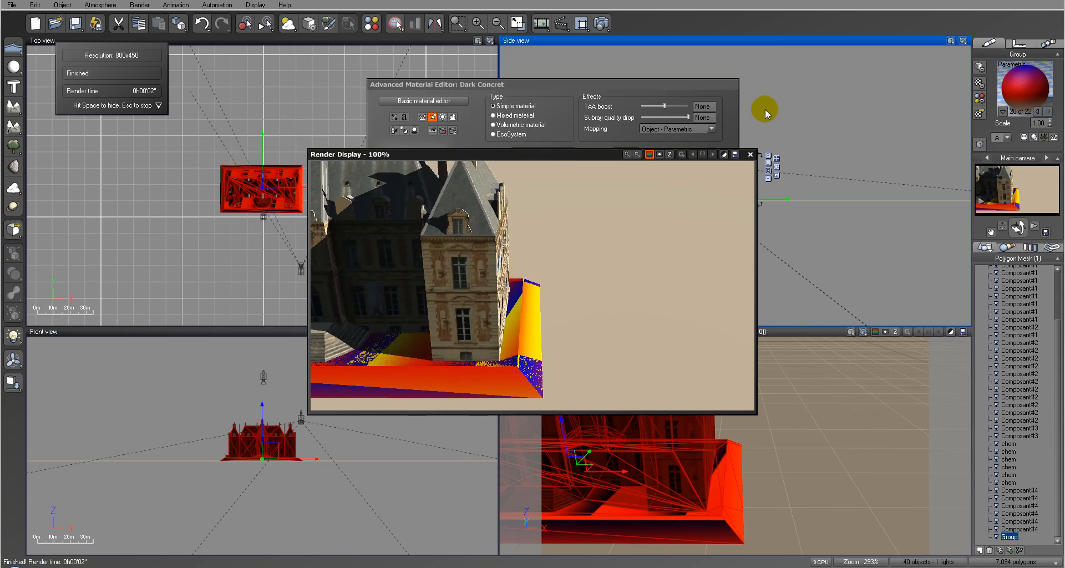
click(750, 154)
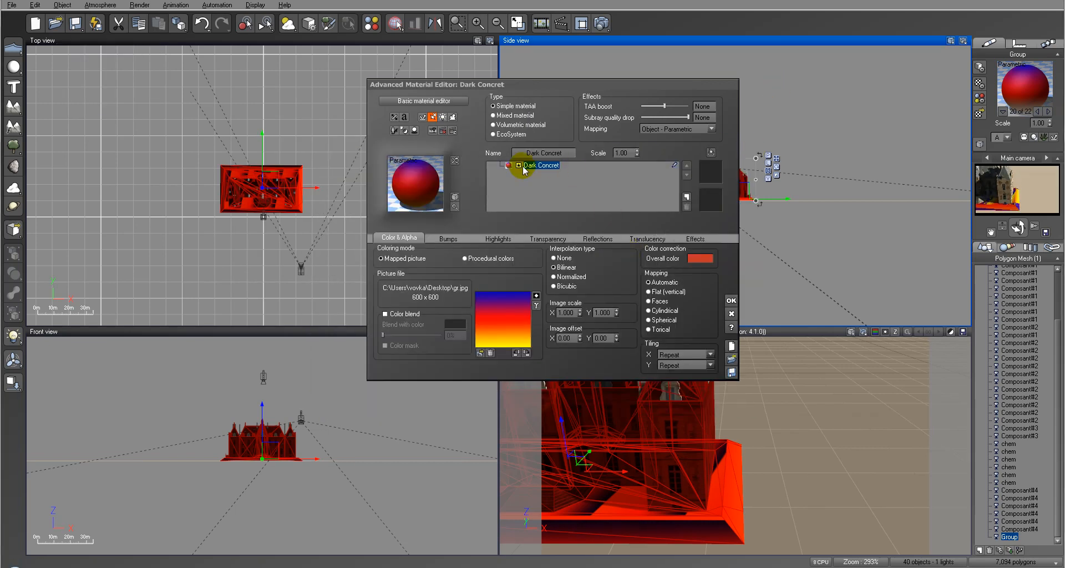
Step: Set the gradient picture's mapping to Flat (vertical) and render the scene to check its placement
click(660, 293)
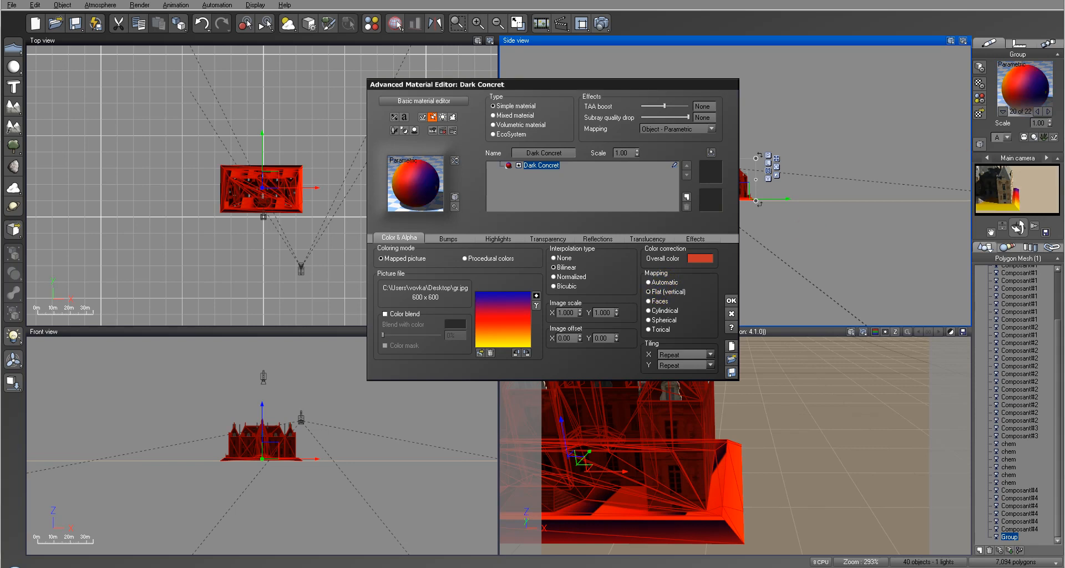
click(604, 20)
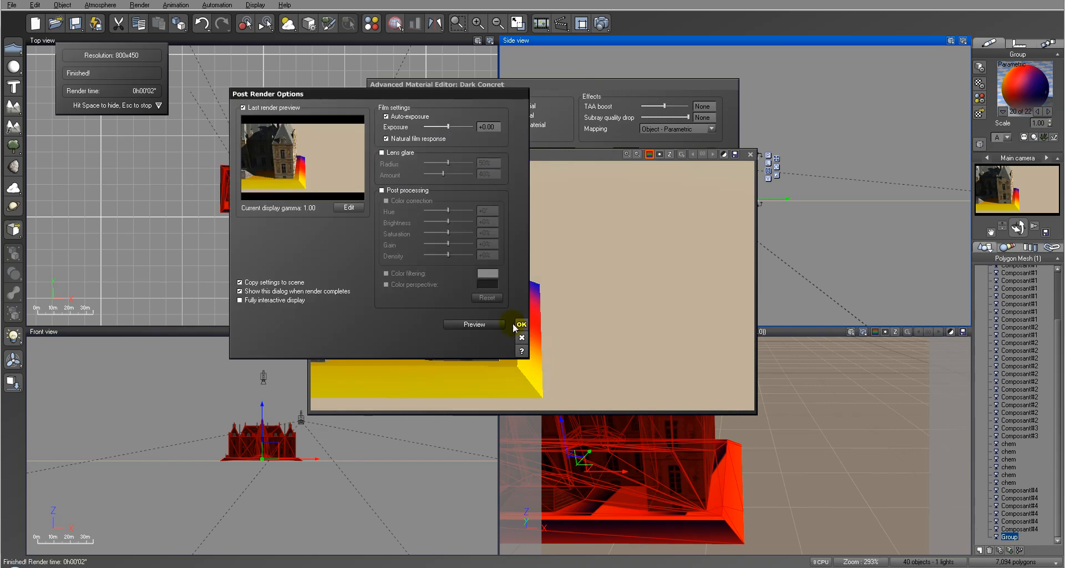
click(521, 337)
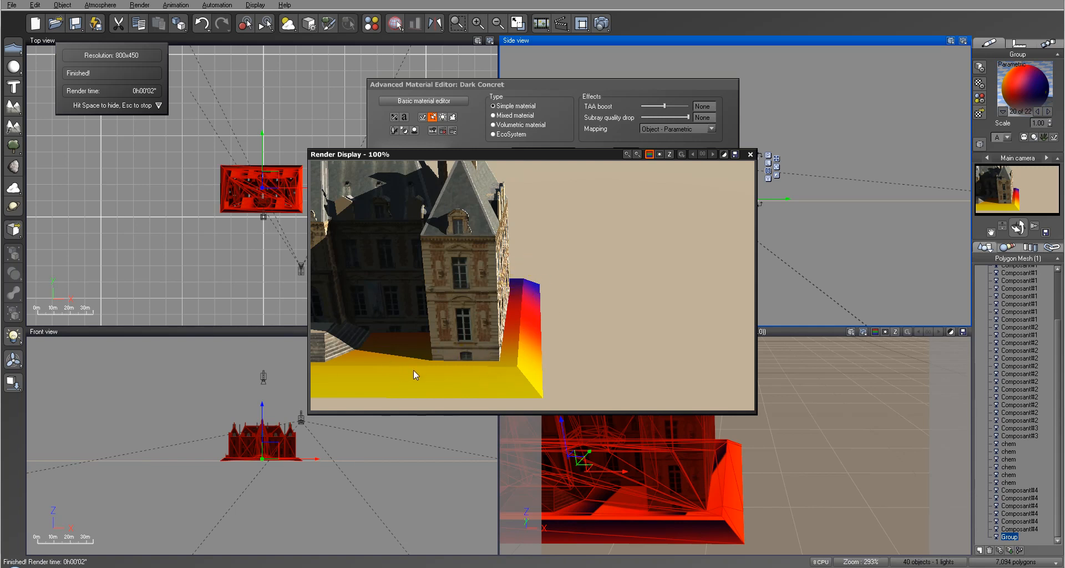
click(750, 155)
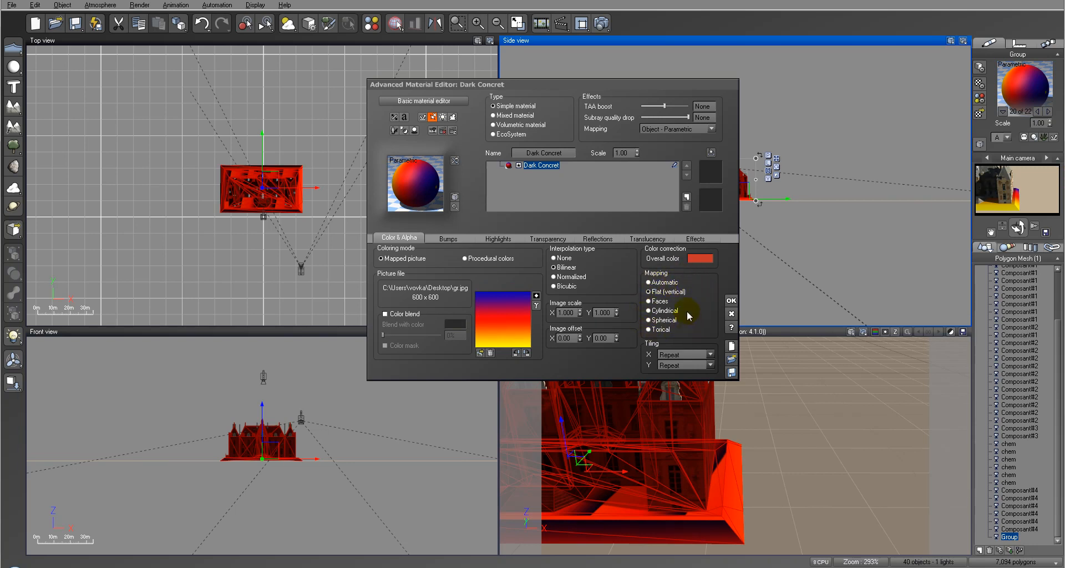
Step: Set the material's mapping to World - Standard and render the scene to compare the gradient's placement
click(664, 282)
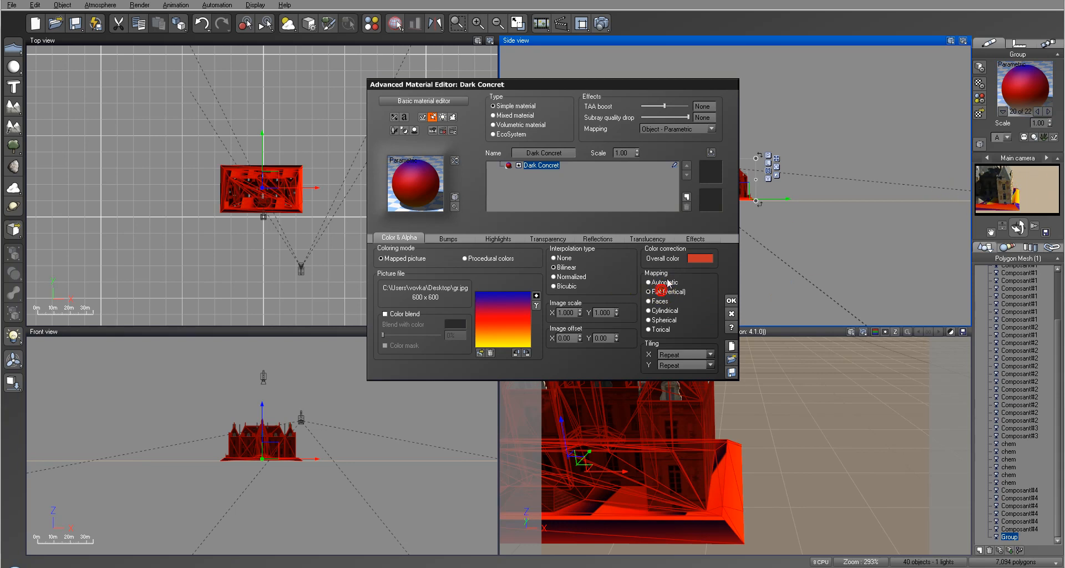
click(679, 130)
click(669, 138)
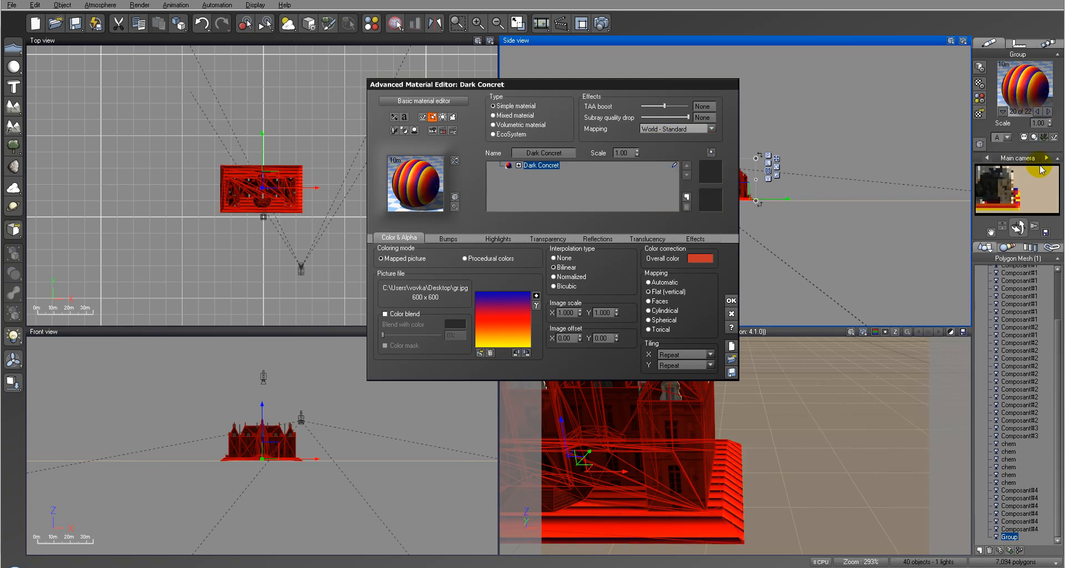
click(601, 23)
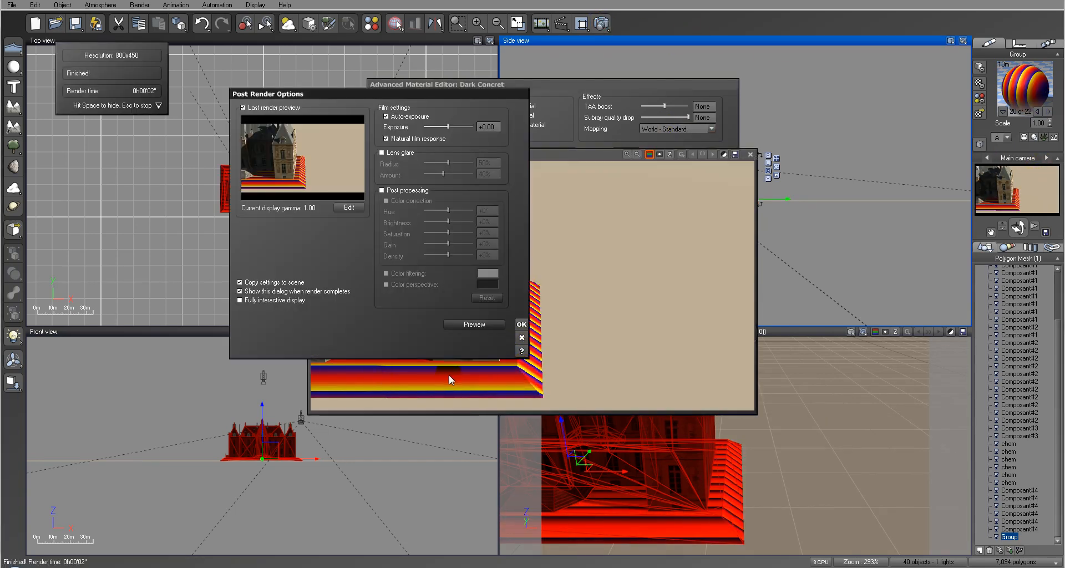
click(521, 325)
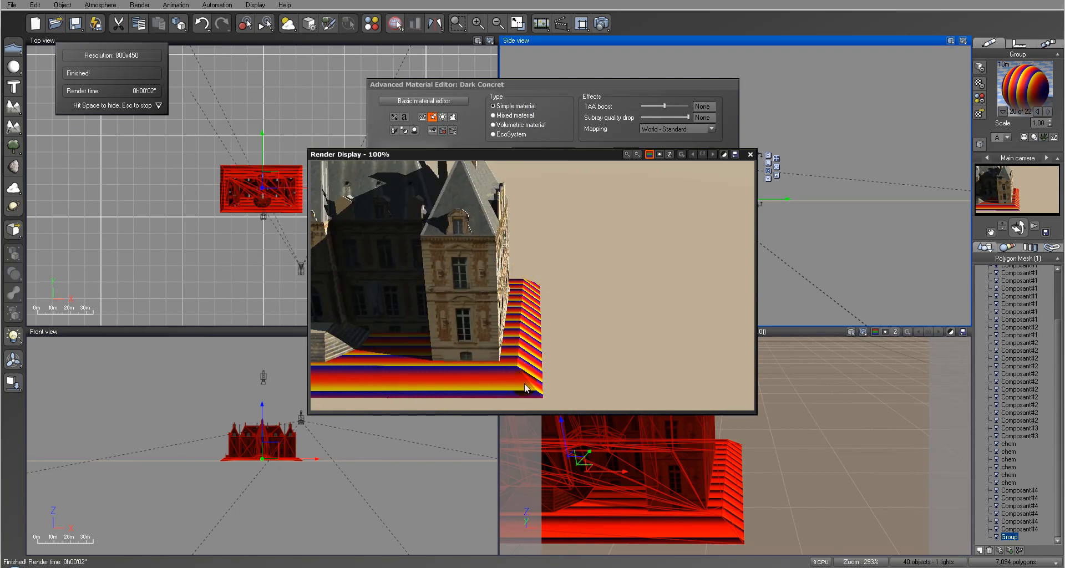
click(750, 156)
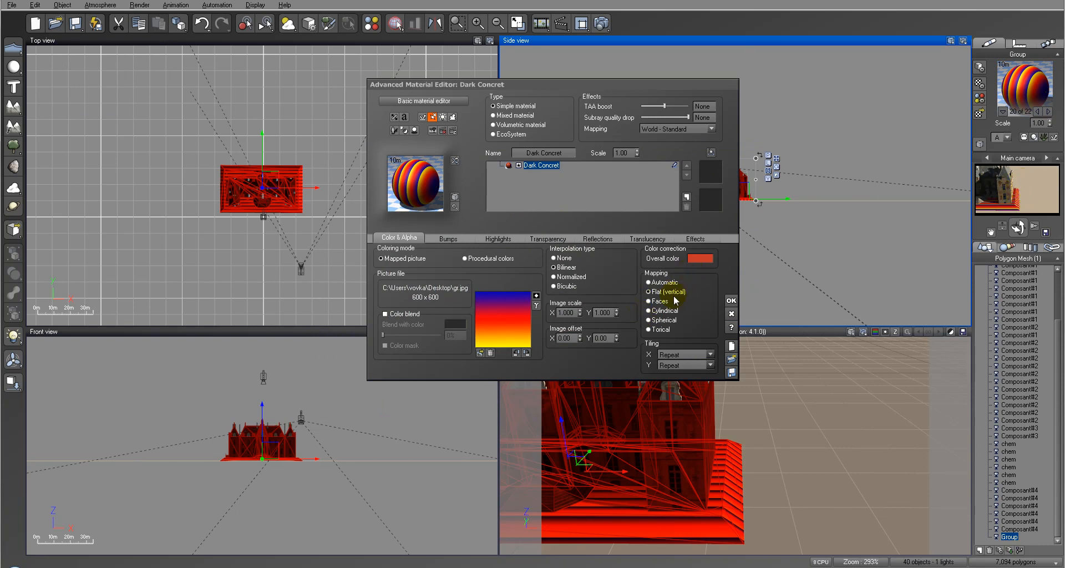
Step: Set the material's mapping to Object - Standard, keeping Flat (vertical) as the picture's mapping
click(710, 129)
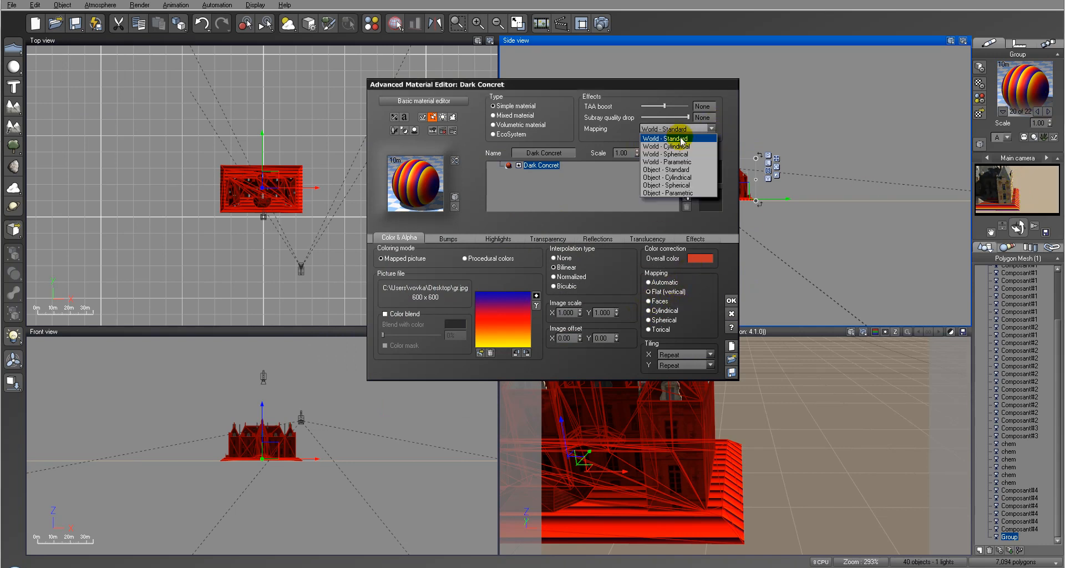
click(681, 170)
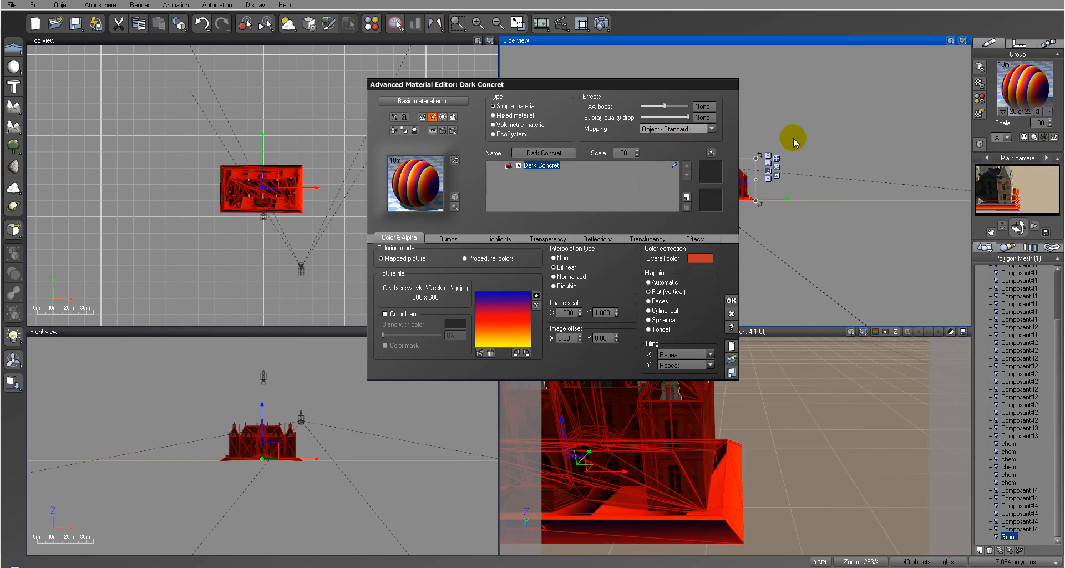
click(699, 126)
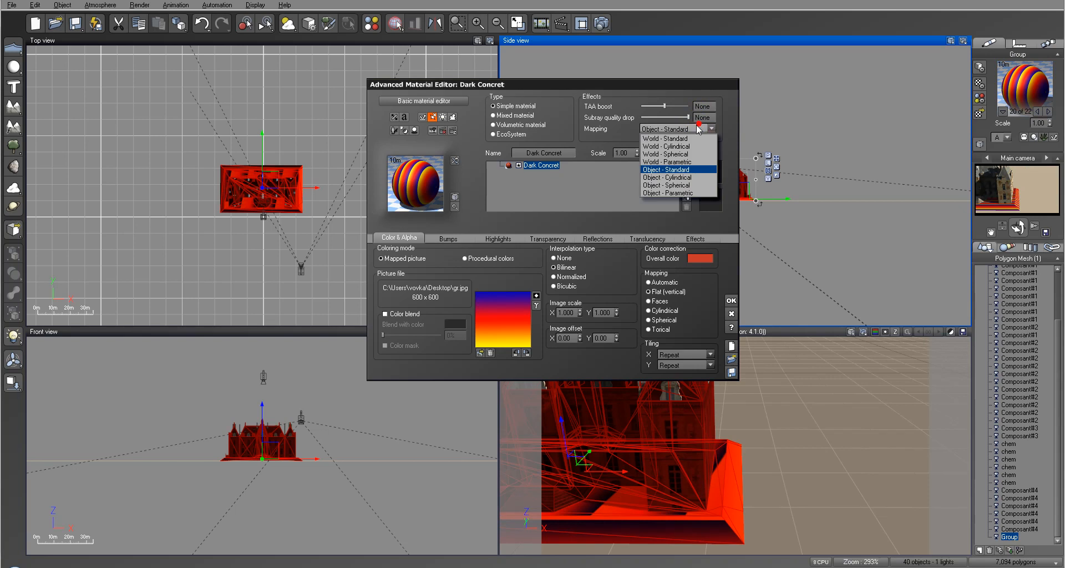
click(668, 195)
click(1036, 204)
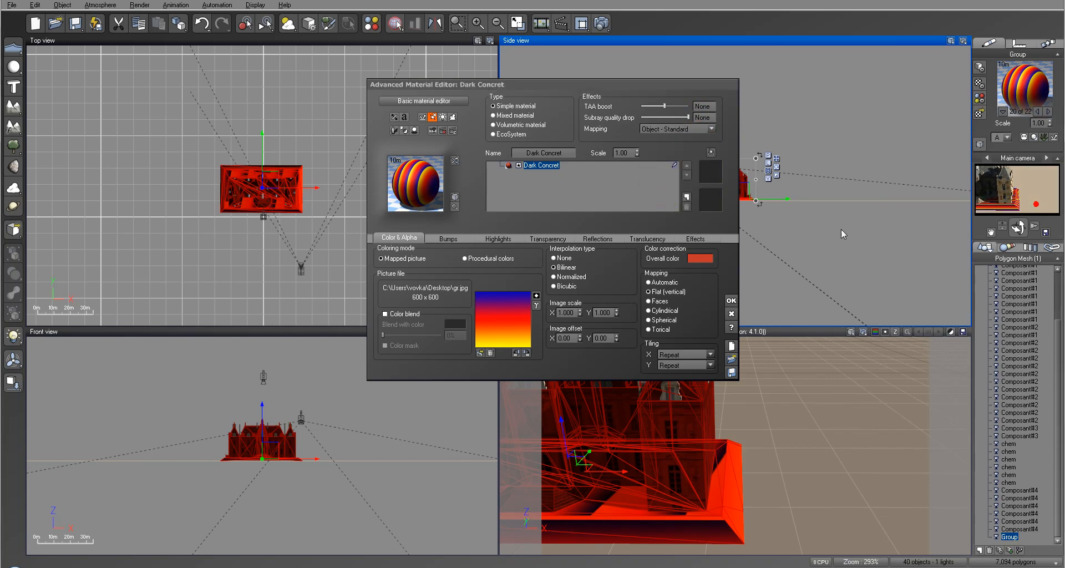
click(661, 293)
click(649, 292)
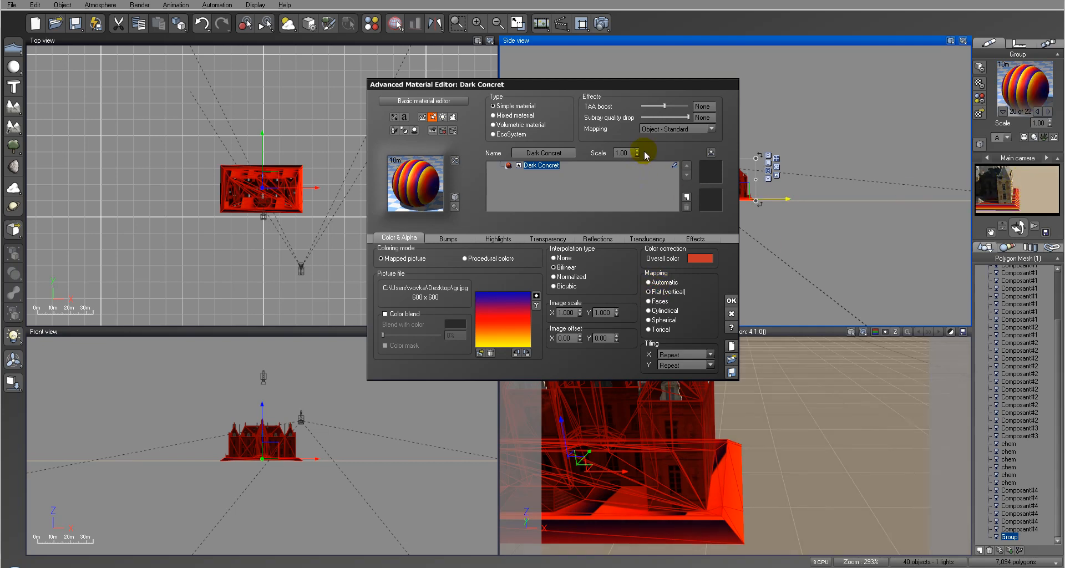
Step: Set the base material's mapping to Object - Parametric and replace the material with Grass Field from the SuperPack Ground collection
click(677, 129)
click(675, 193)
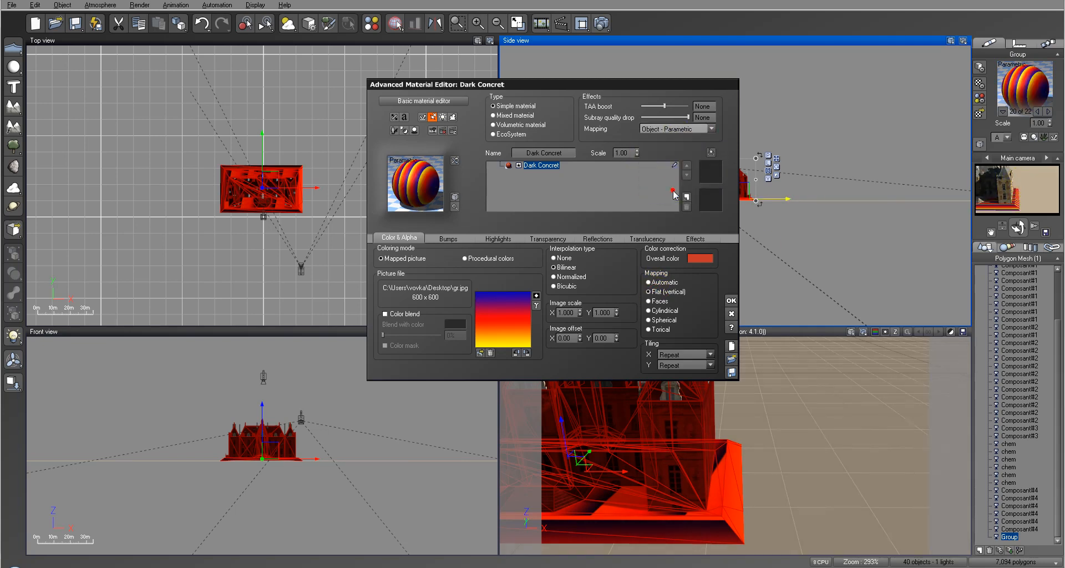
click(400, 163)
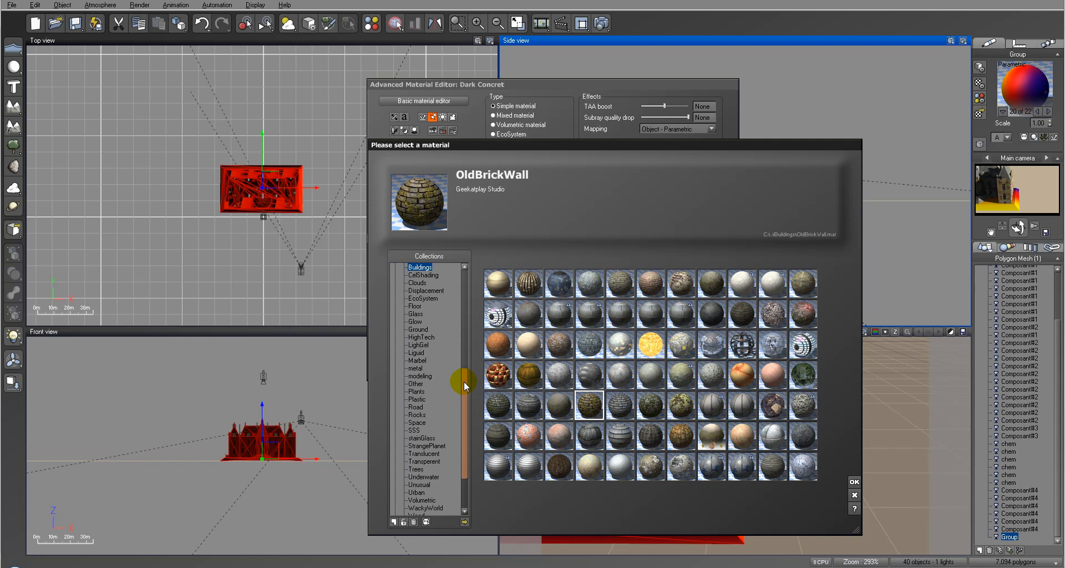
drag(463, 381, 463, 368)
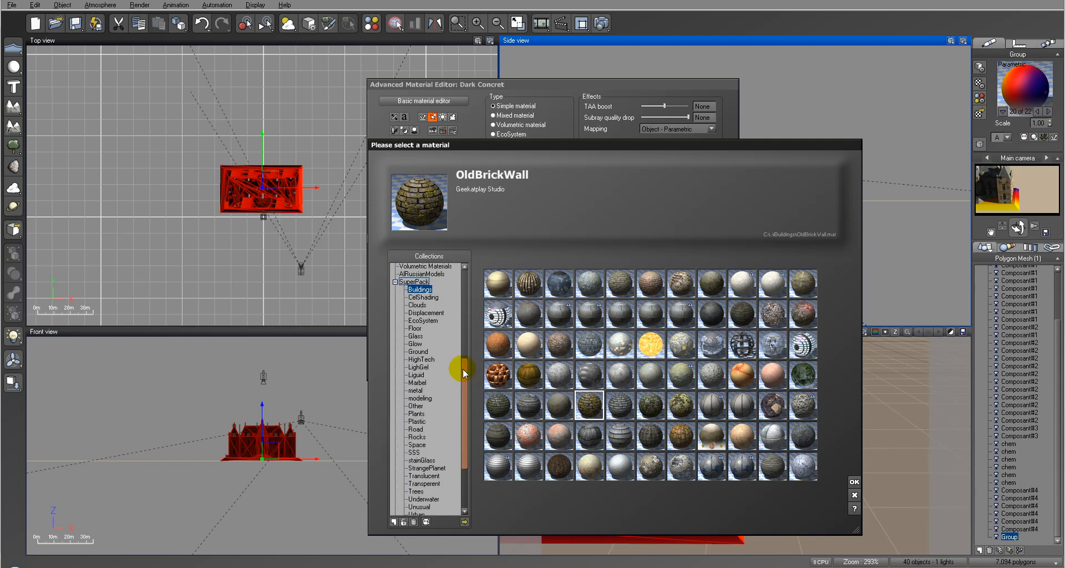
click(418, 351)
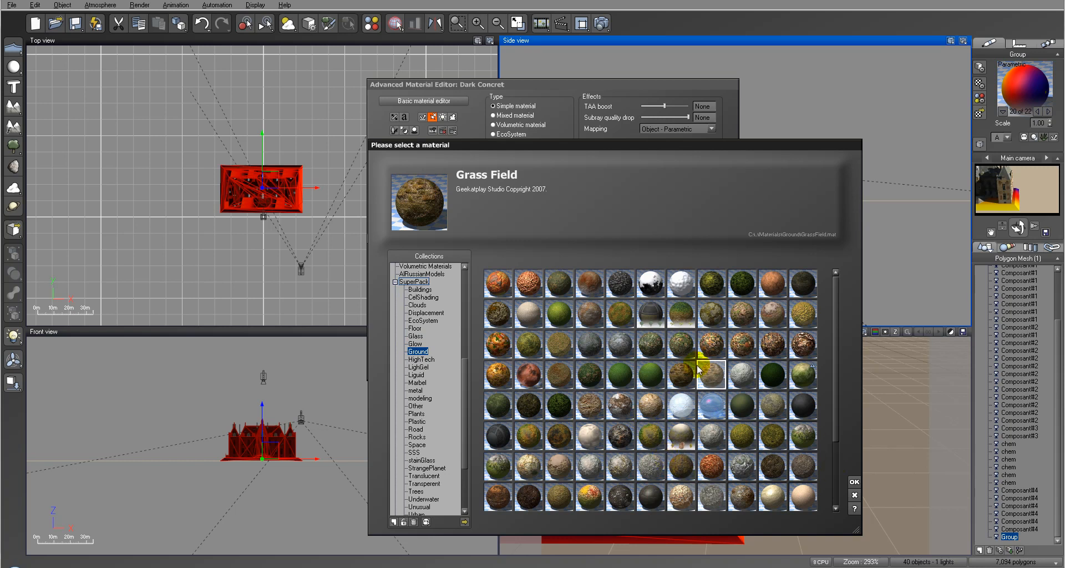
click(681, 375)
click(854, 481)
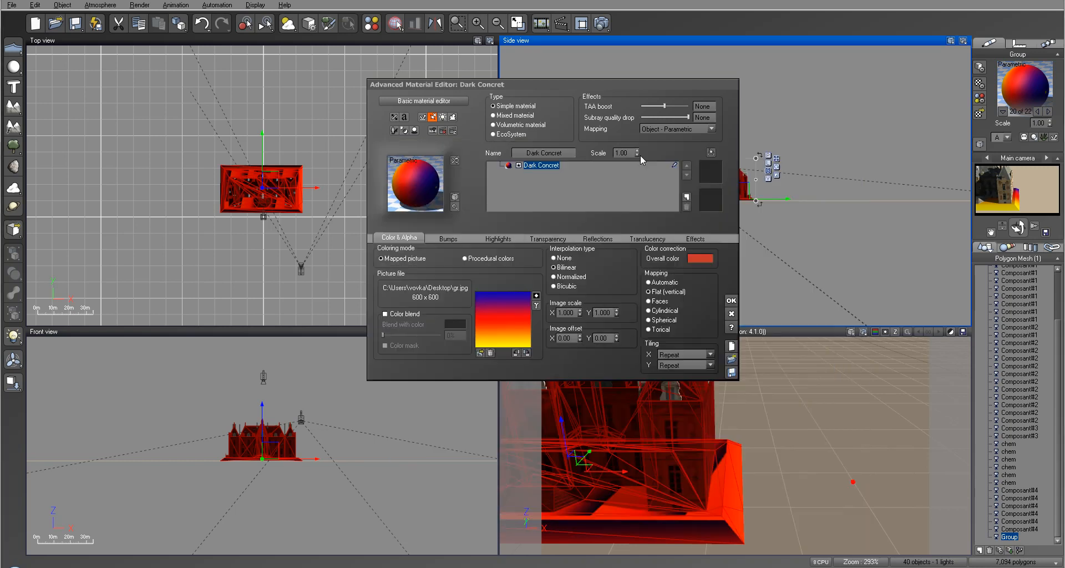
Step: Set the Grass Field picture's mapping to Flat (vertical) and render the scene to check the texture on the base
drag(637, 153, 637, 150)
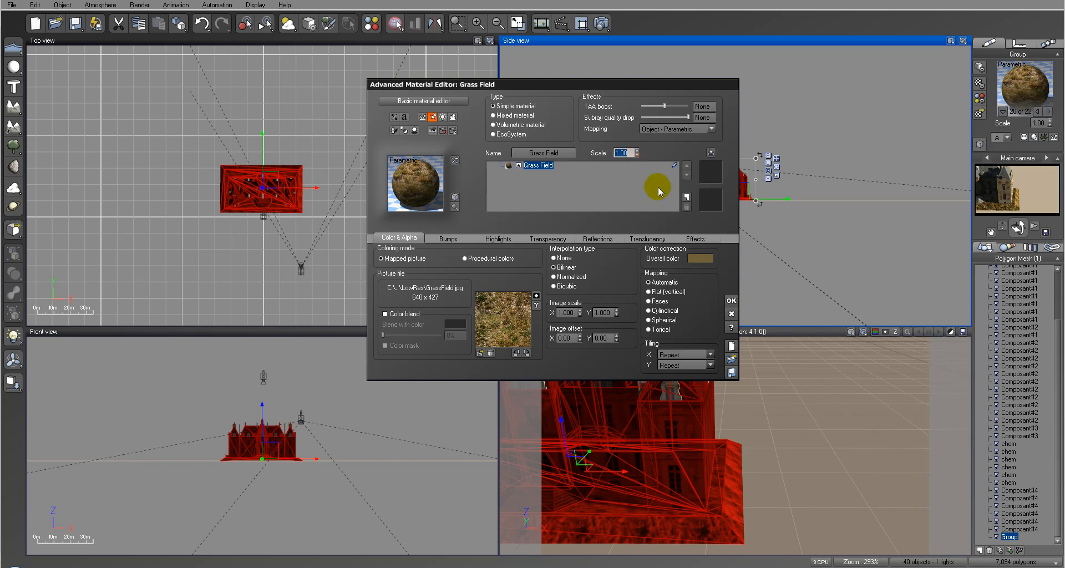
click(660, 293)
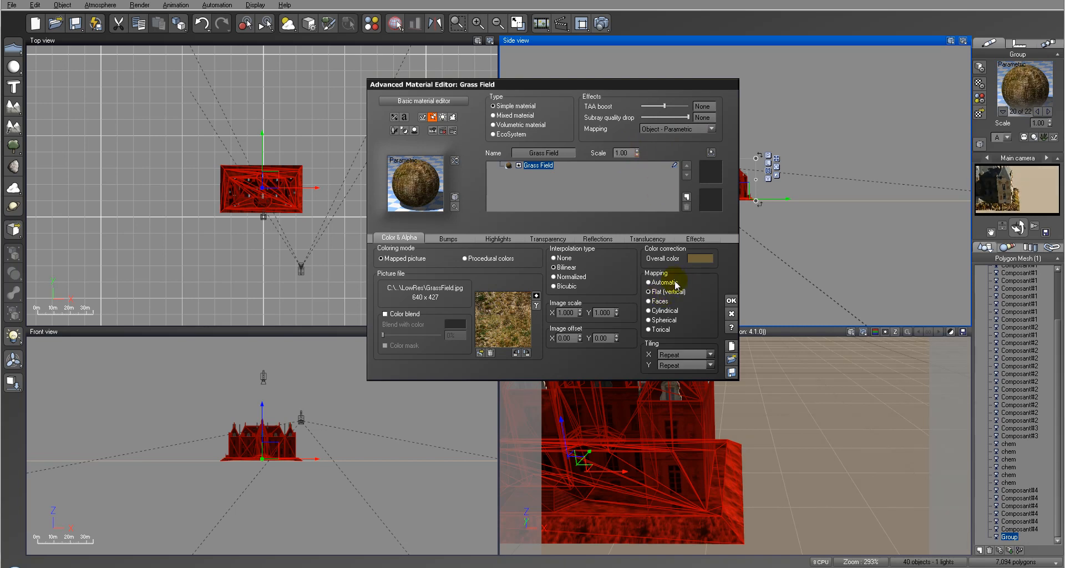
click(598, 23)
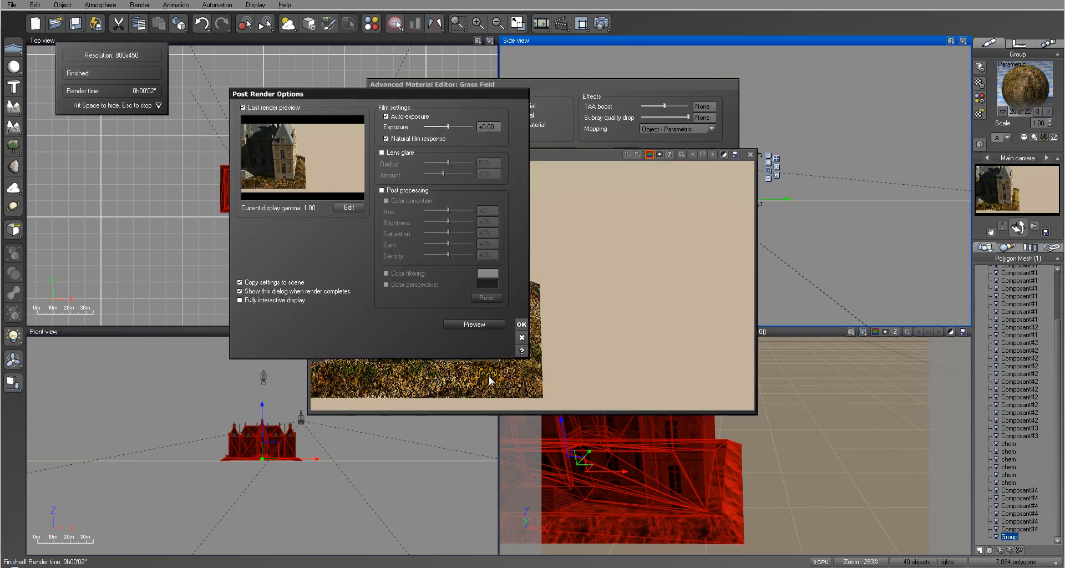
click(522, 324)
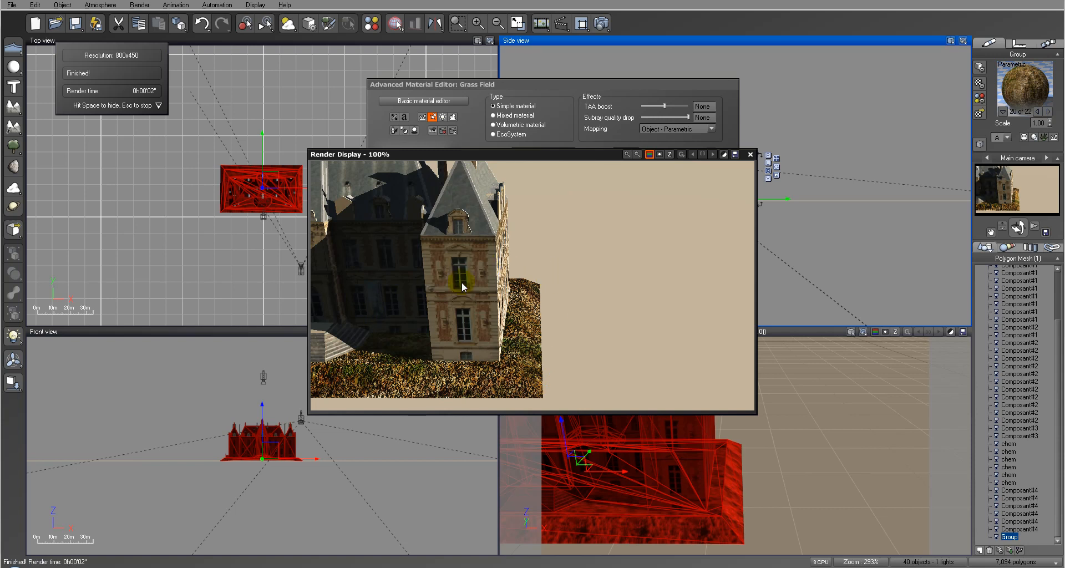
click(749, 155)
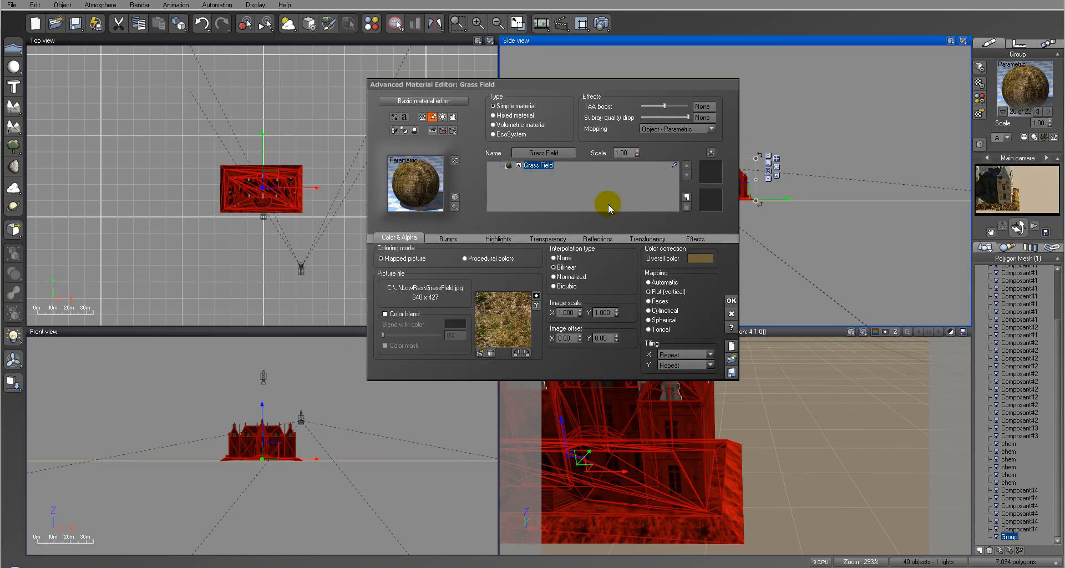